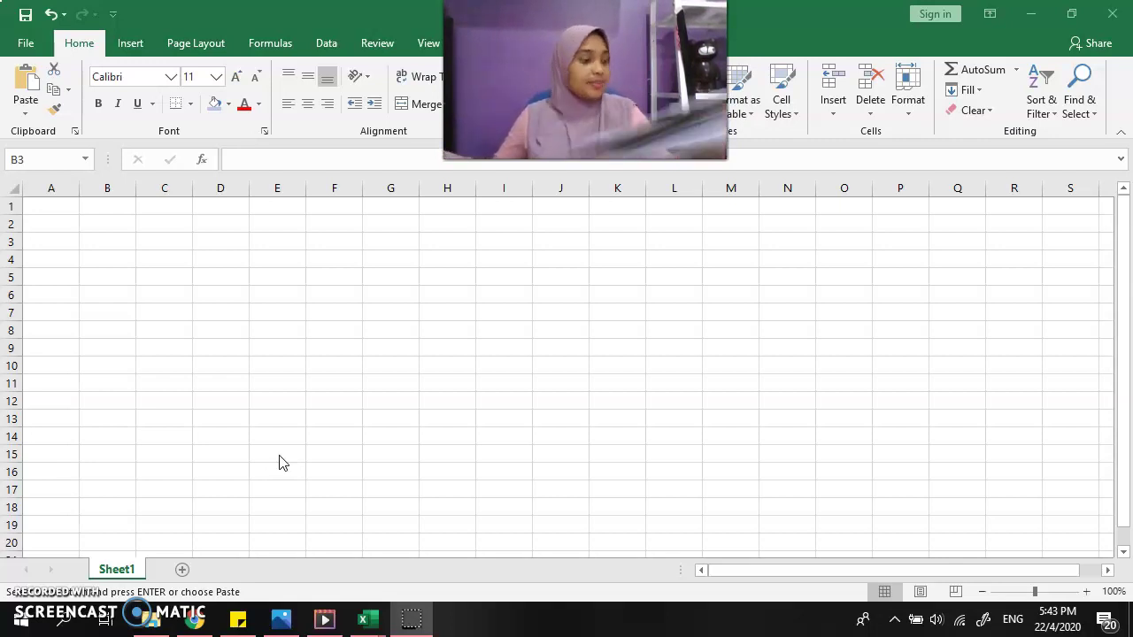
- Paste the Senarai Pelajar student table into range B3:M25
left_click(304, 460)
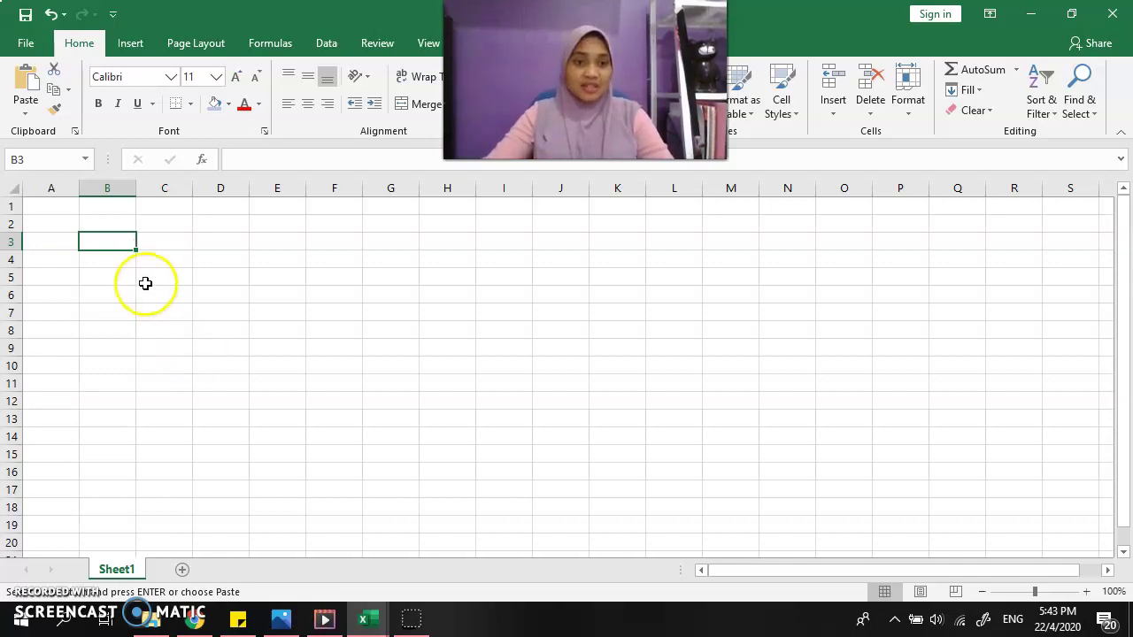
left_click_drag(122, 240, 686, 488)
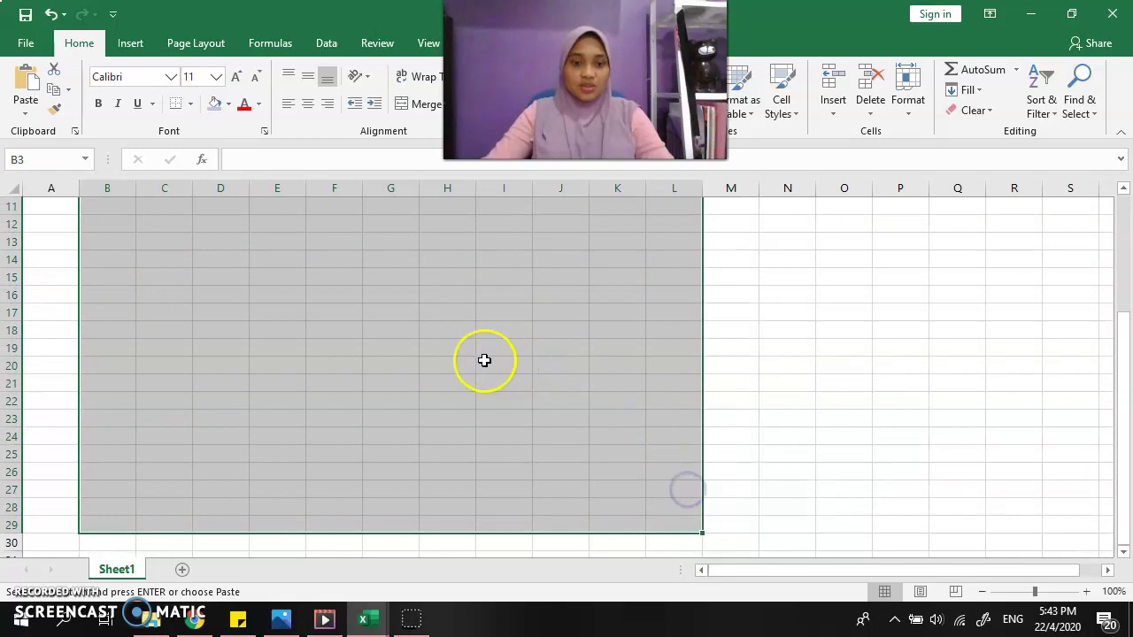
key("ctrl+v")
- Widen columns D and C so student names and IDs show in full
left_click(237, 339)
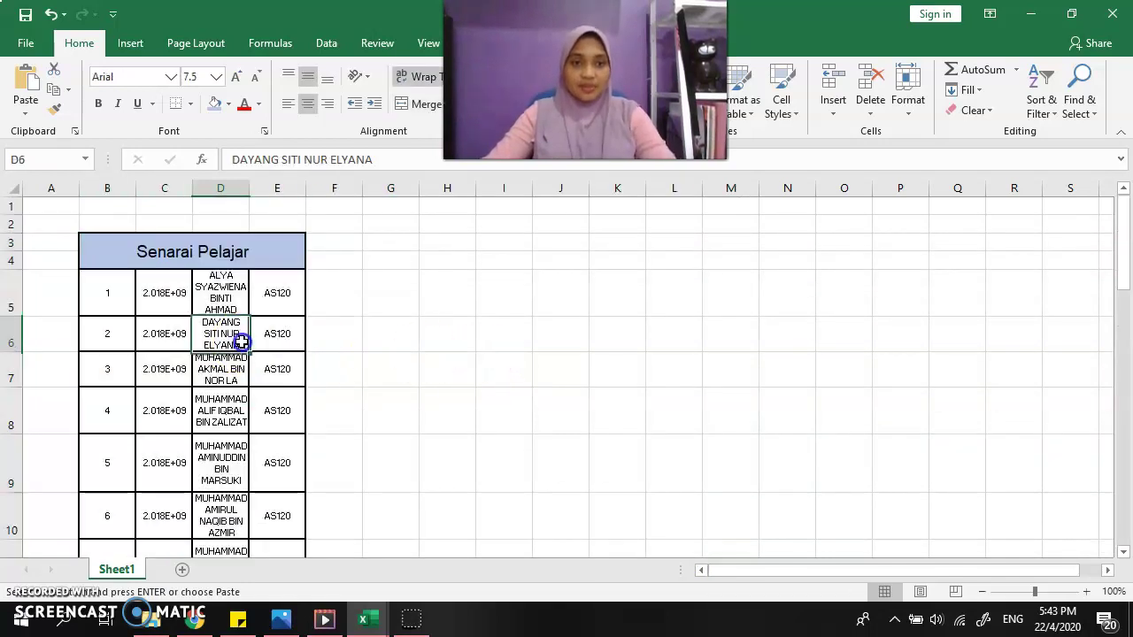
left_click(245, 291)
left_click_drag(250, 189, 411, 186)
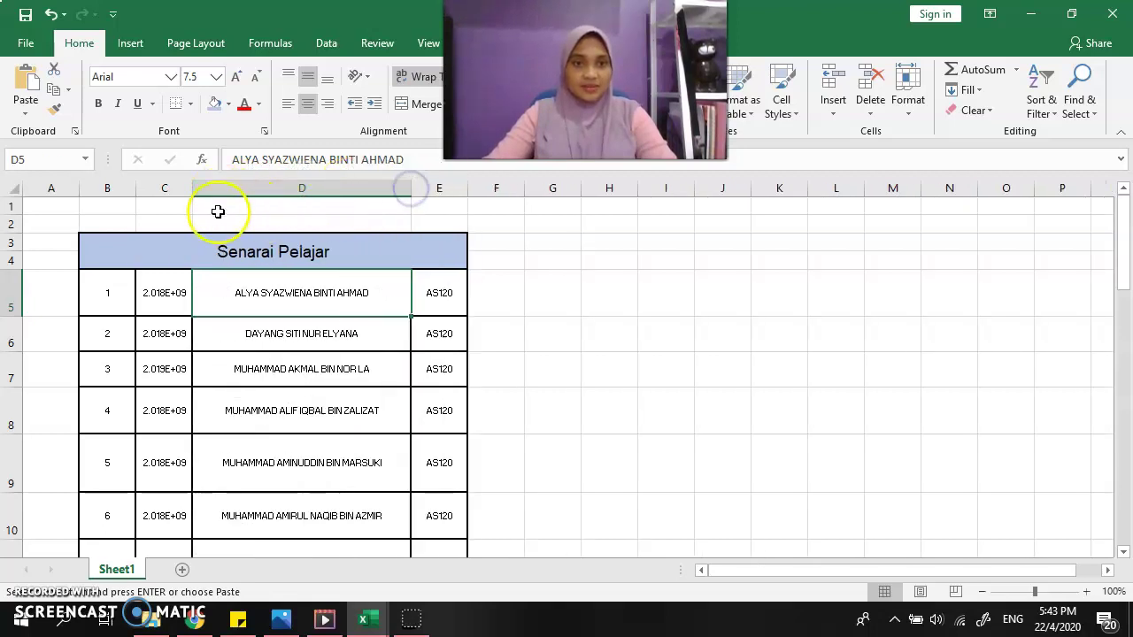
left_click_drag(189, 188, 243, 187)
- Check the pasted list's names in D5–D8 and the last row number in B22
left_click(296, 422)
scroll(295, 422, "down", 8)
scroll(296, 422, "up", 5)
scroll(265, 443, "down", 2)
left_click(124, 463)
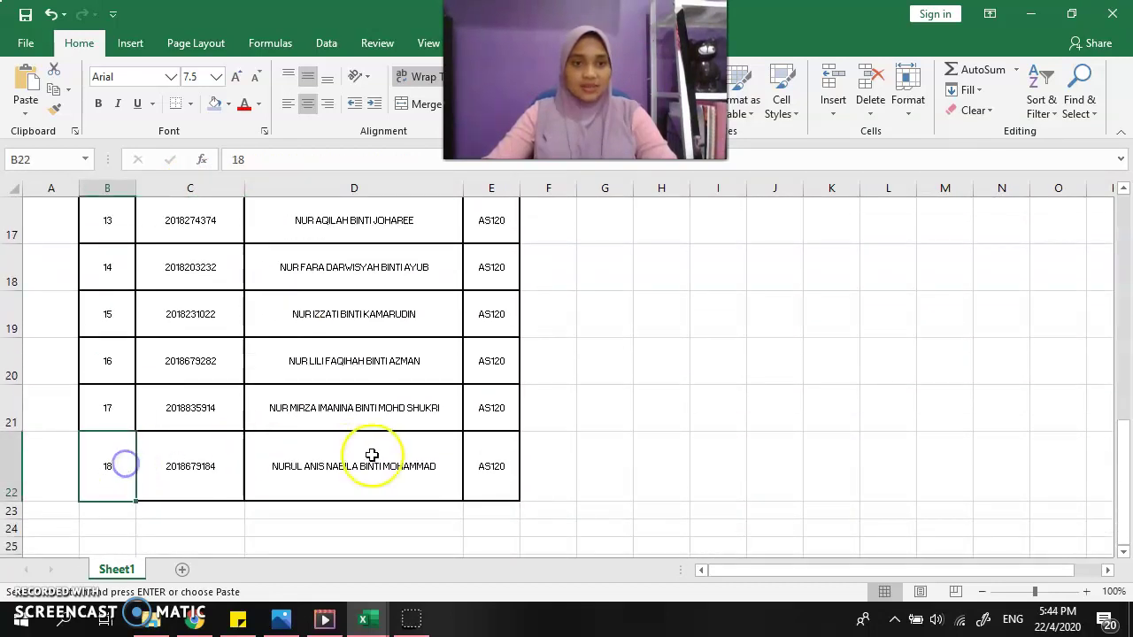
scroll(372, 455, "up", 5)
left_click(354, 414)
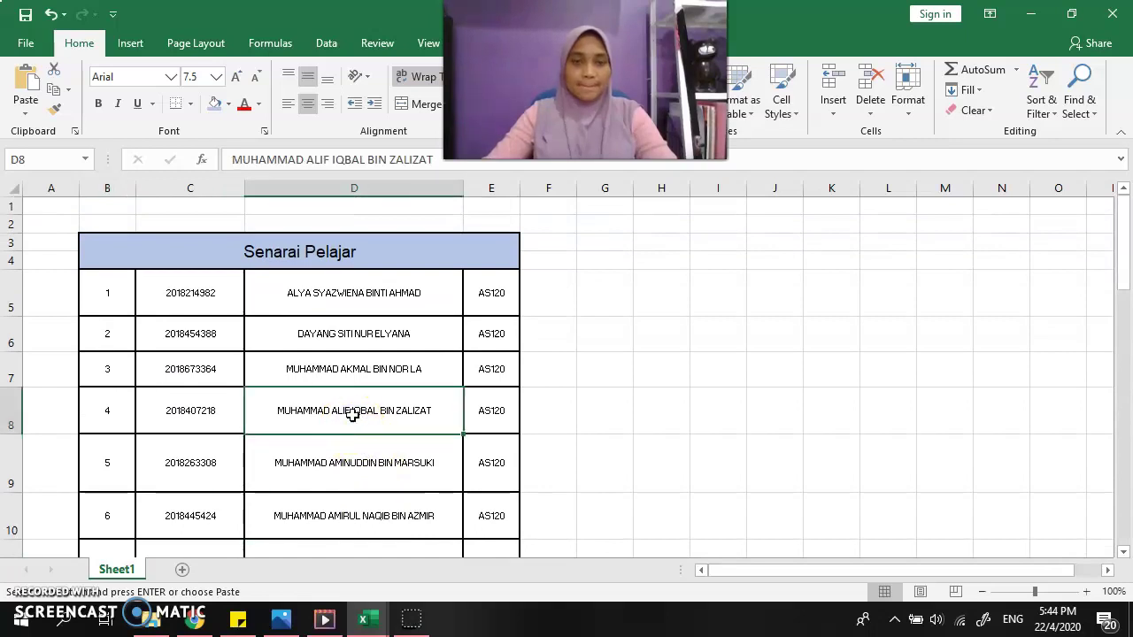
left_click(297, 345)
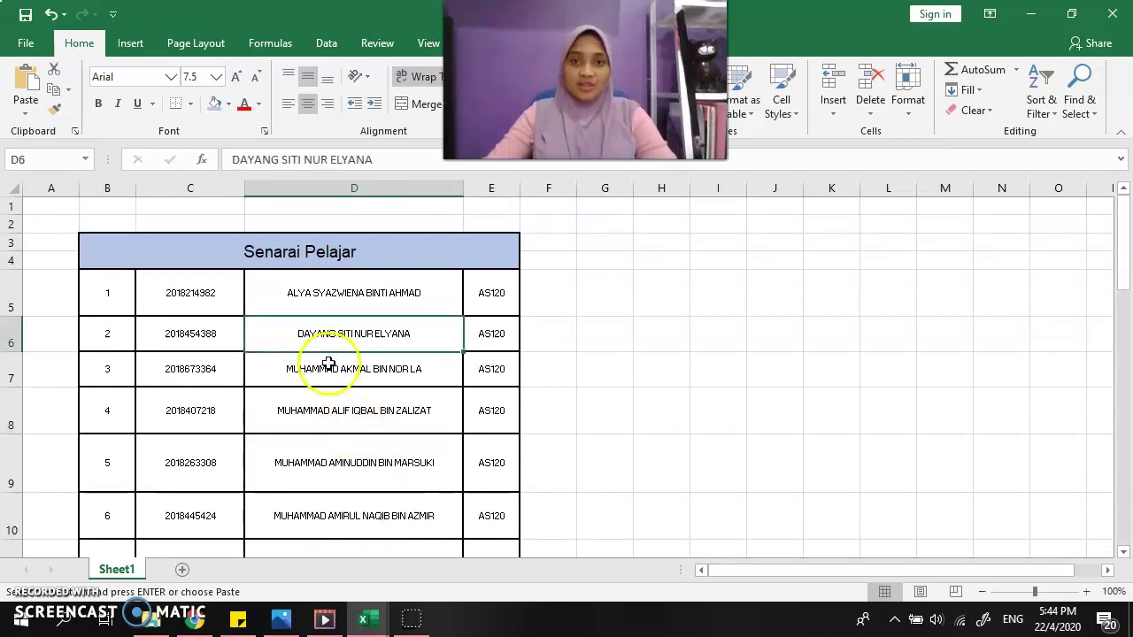
left_click(366, 293)
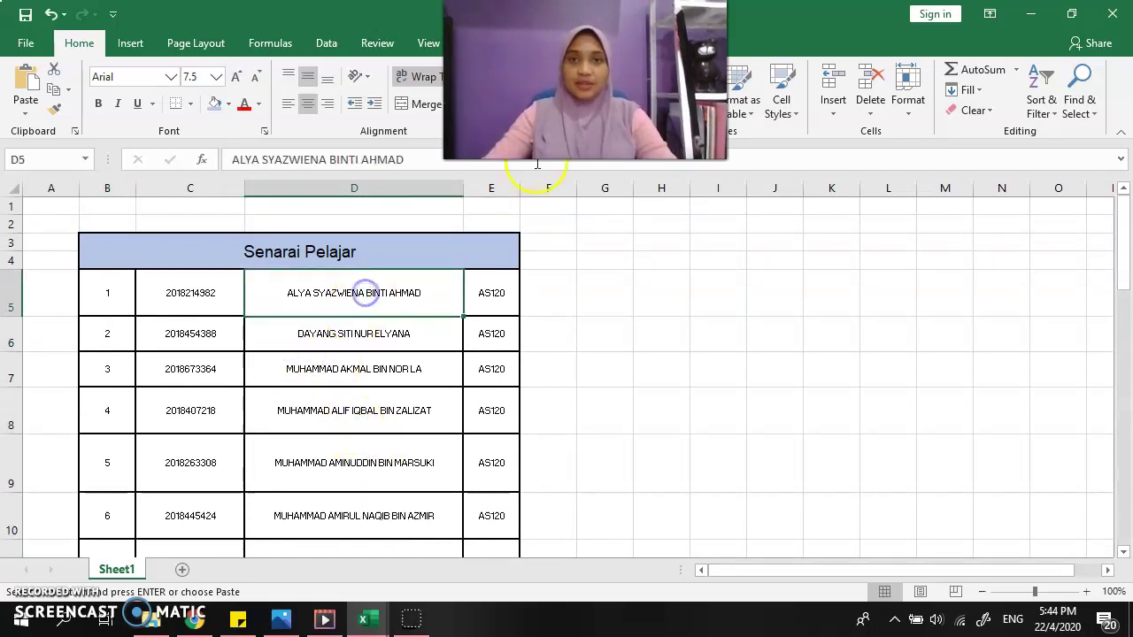
- Review the merged Senarai Pelajar title cell and the list below it
left_click(481, 245)
left_click(426, 256)
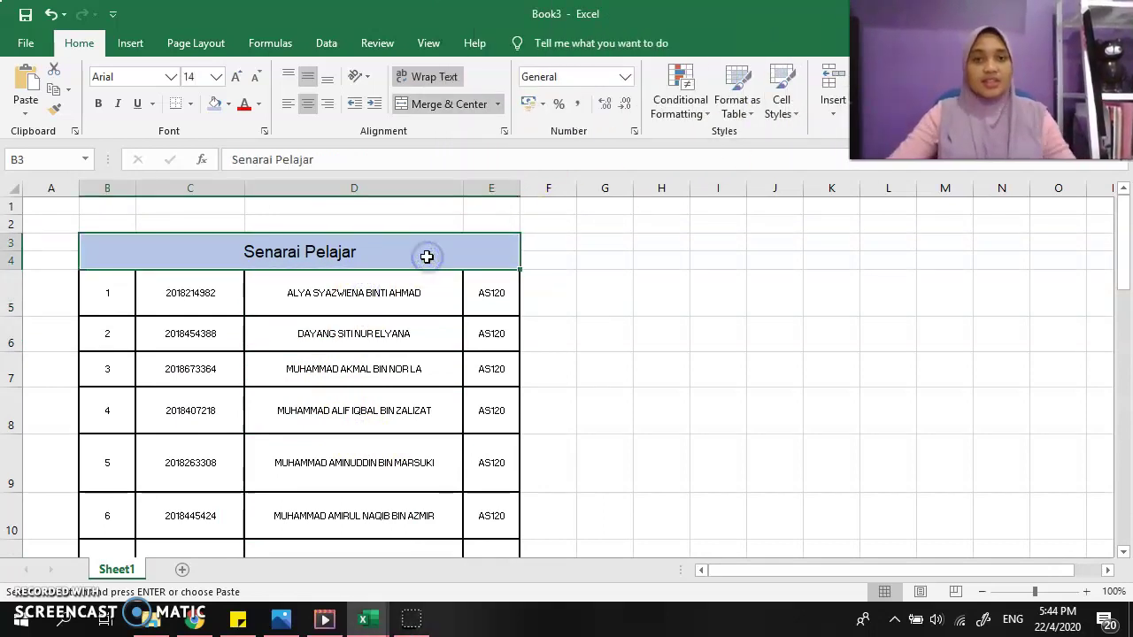
left_click_drag(417, 233, 417, 224)
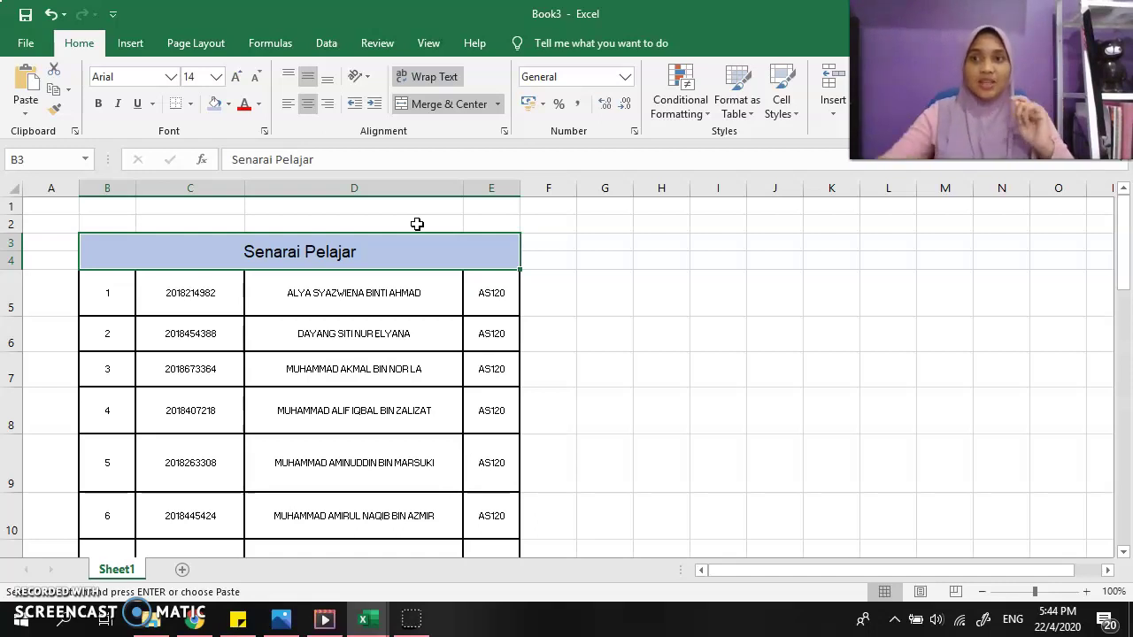
left_click(345, 287)
scroll(353, 283, "down", 5)
scroll(353, 284, "down", 3)
scroll(353, 284, "up", 6)
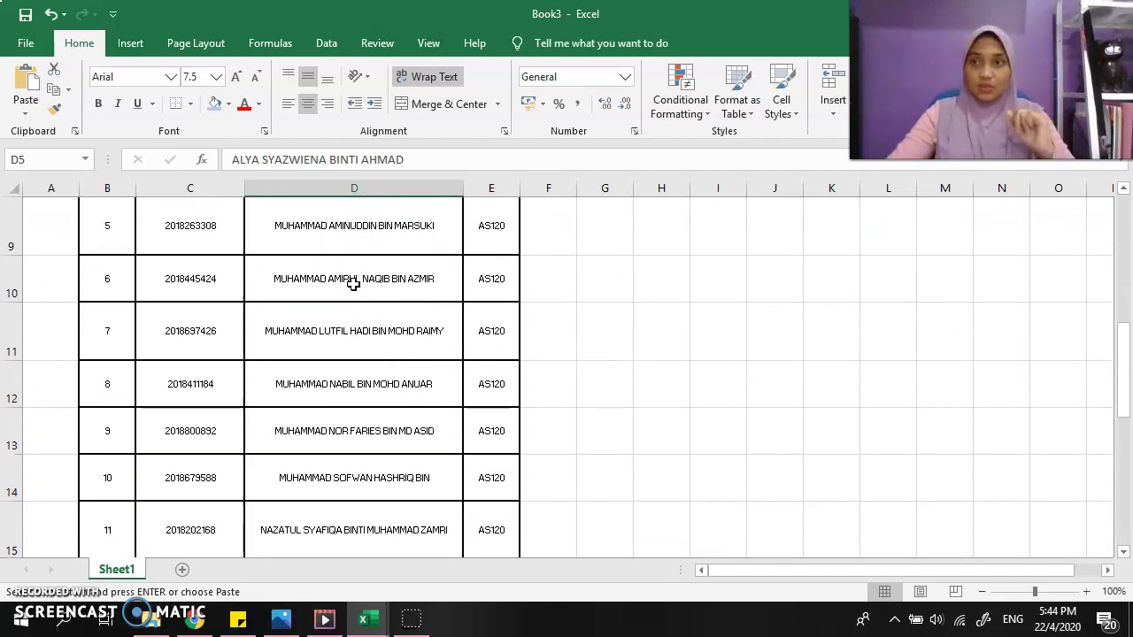
- Check the print preview of the list running across two pages, then return to the worksheet
left_click(26, 42)
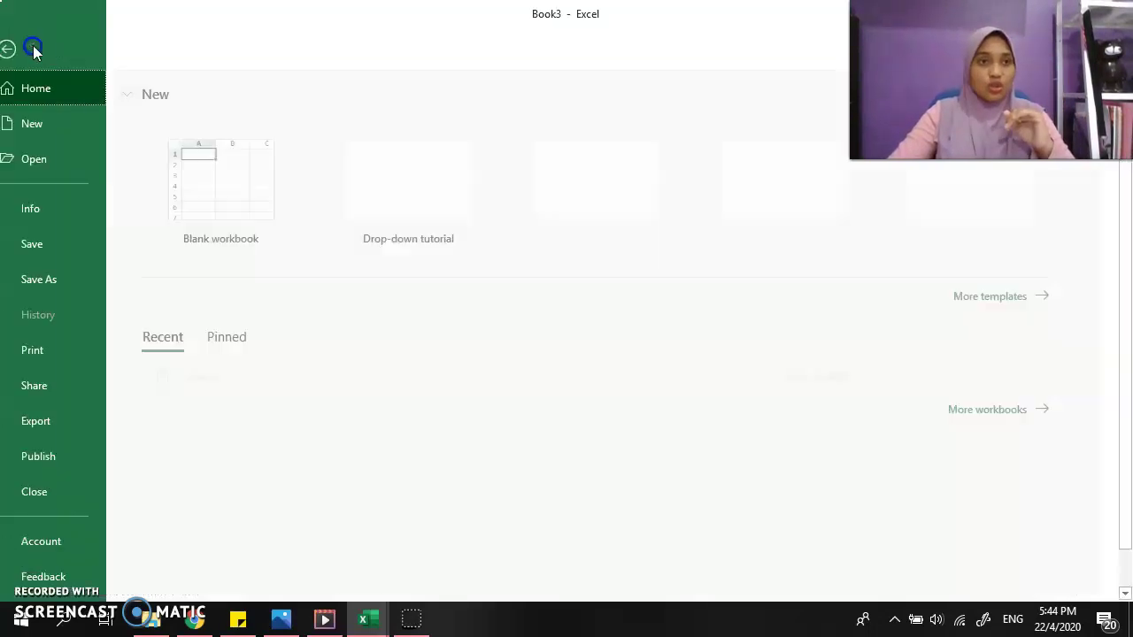
left_click(84, 353)
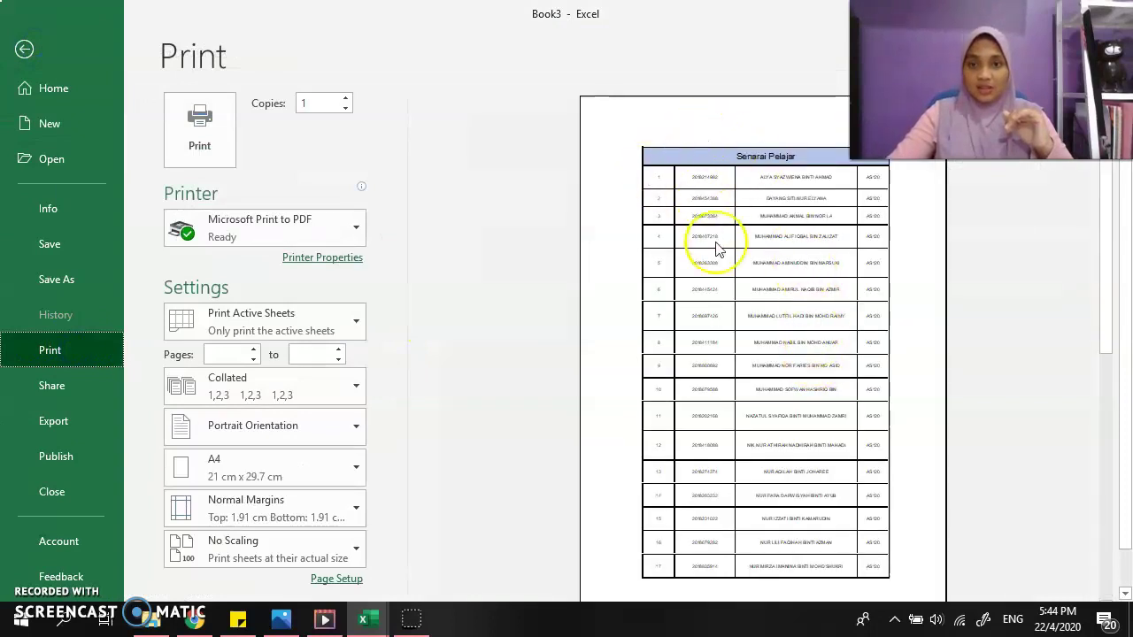
scroll(664, 584, "down", 1)
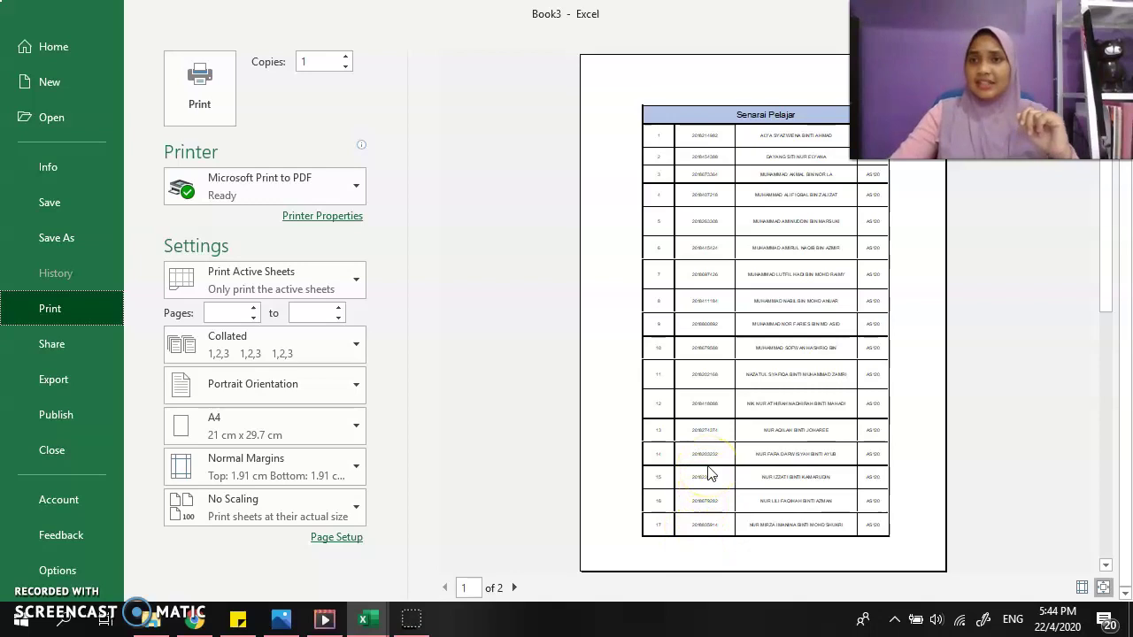
scroll(708, 475, "down", 1)
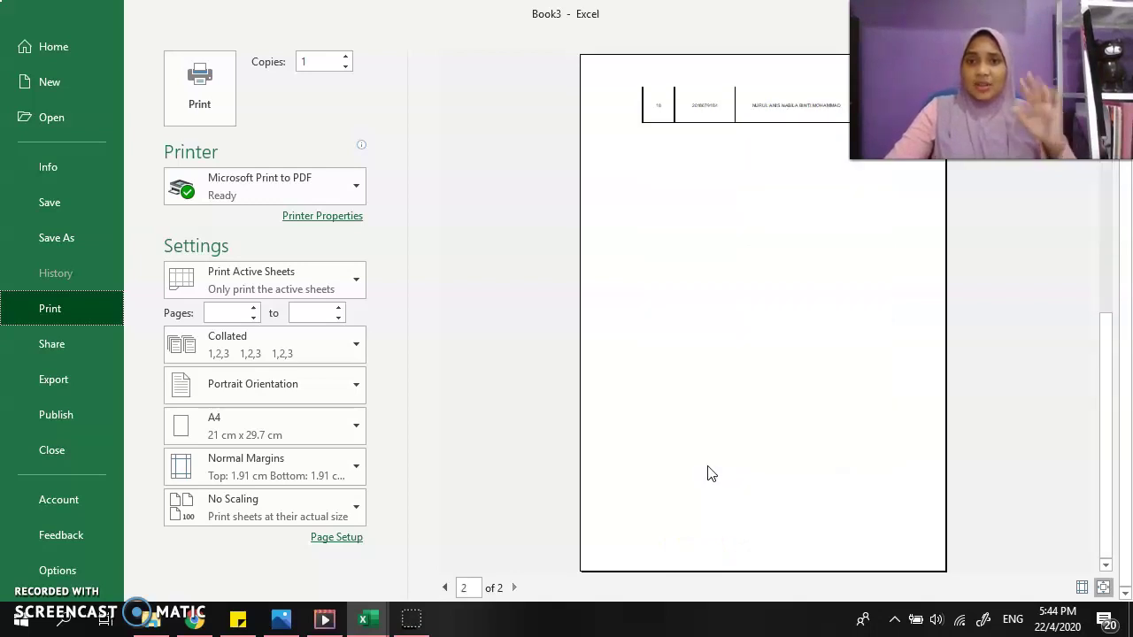
scroll(708, 469, "up", 2)
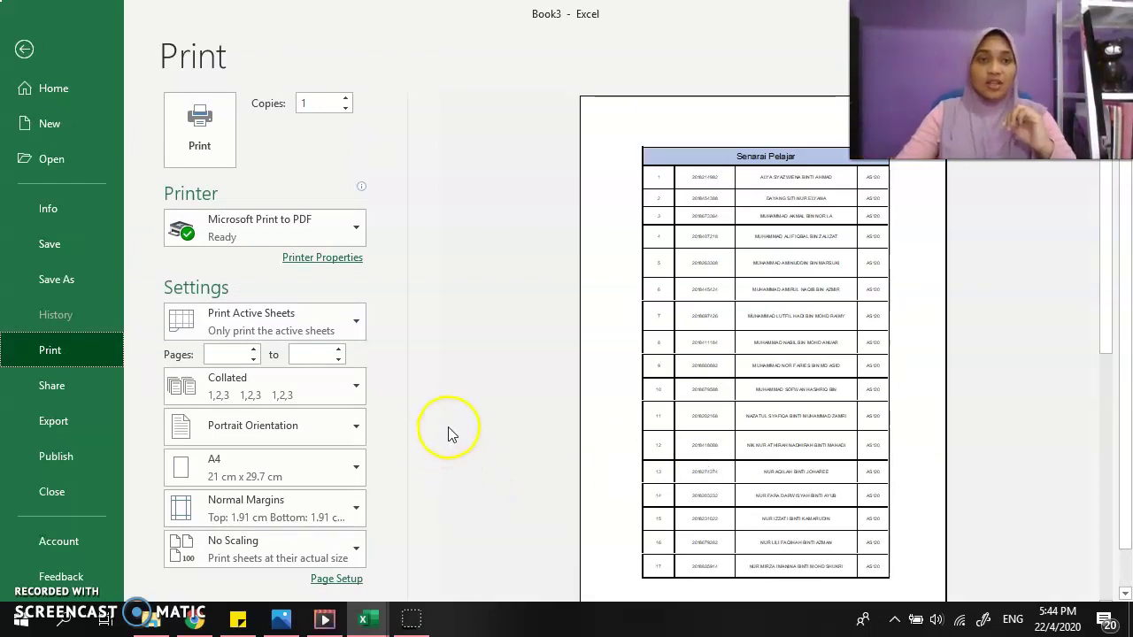
left_click(24, 49)
- Set B3:E22, from the Senarai Pelajar title to the last student, as the print area
left_click(336, 336)
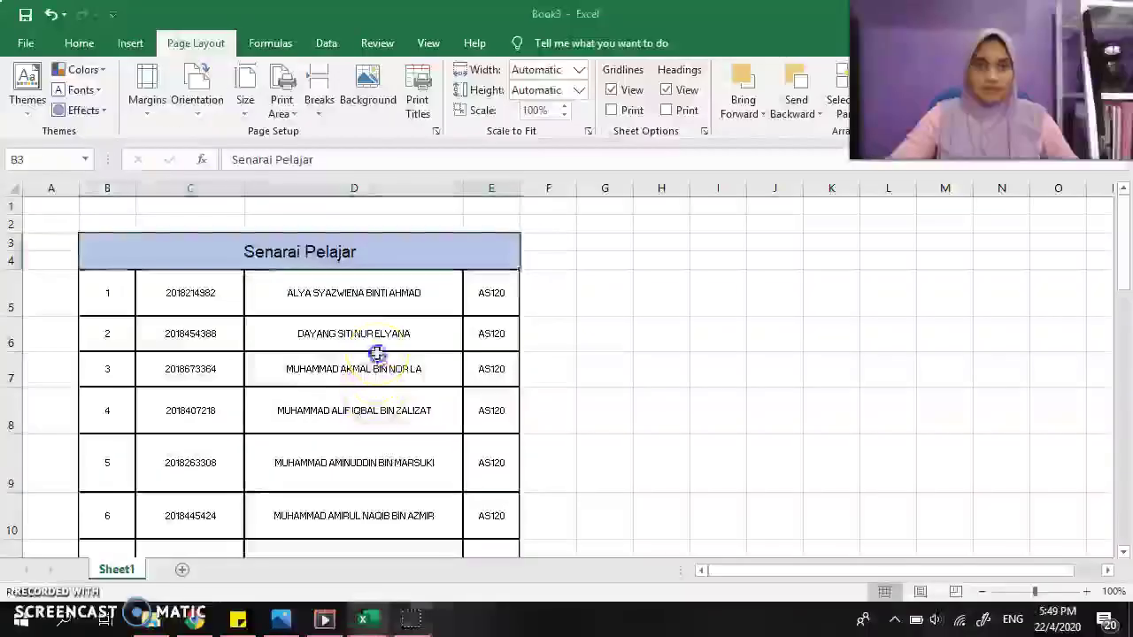
left_click(375, 359)
left_click(377, 308)
left_click(381, 250)
left_click_drag(381, 254, 421, 486)
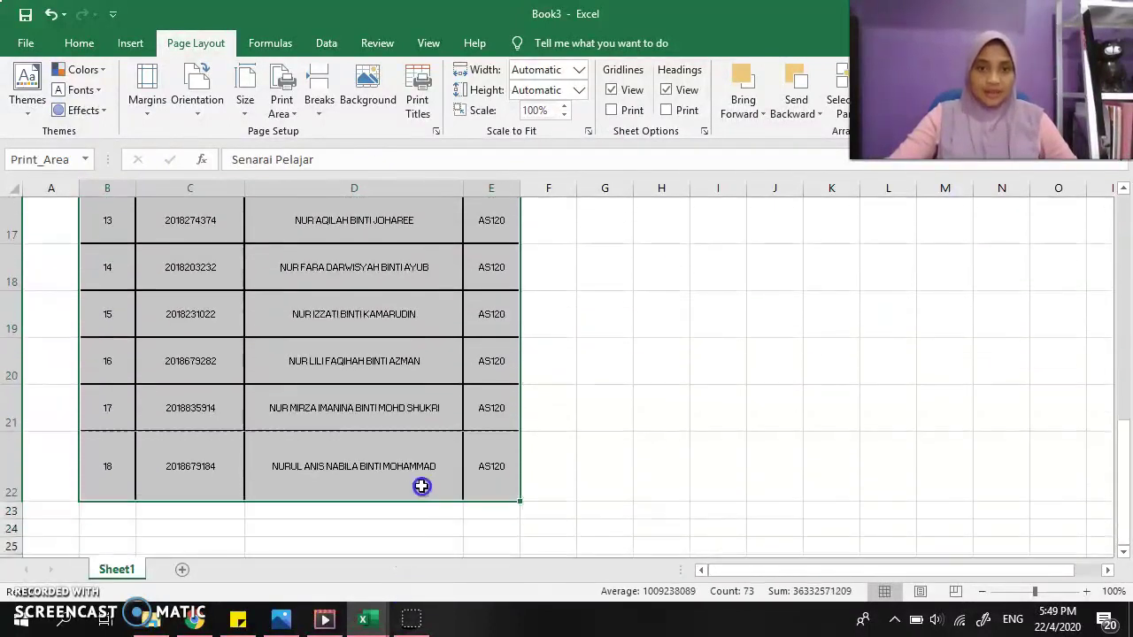
scroll(445, 448, "up", 5)
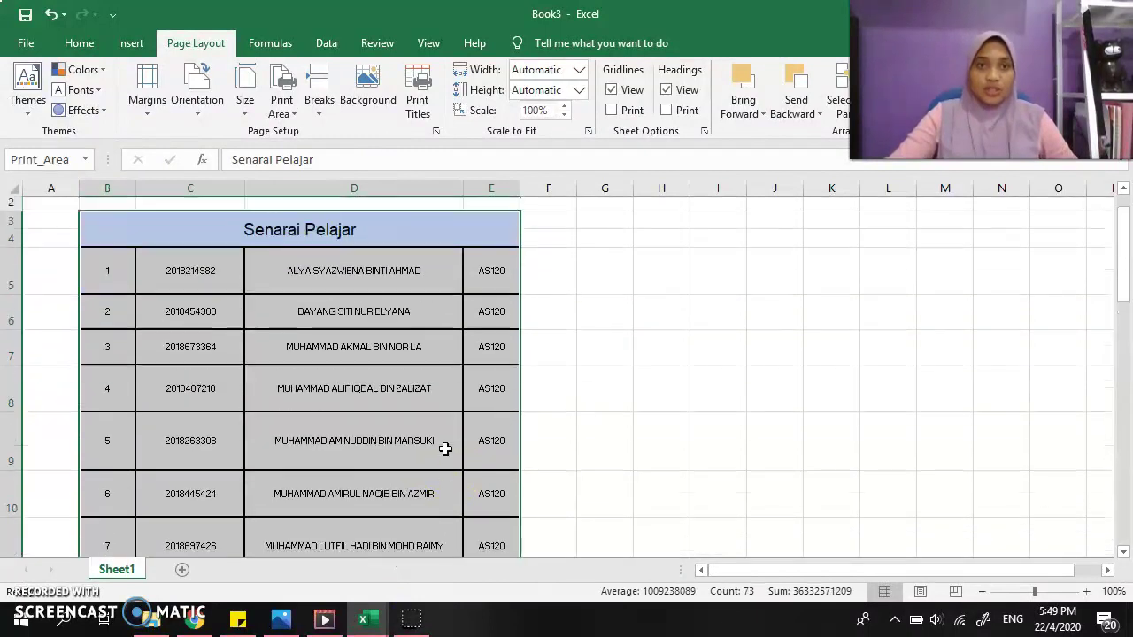
left_click(281, 108)
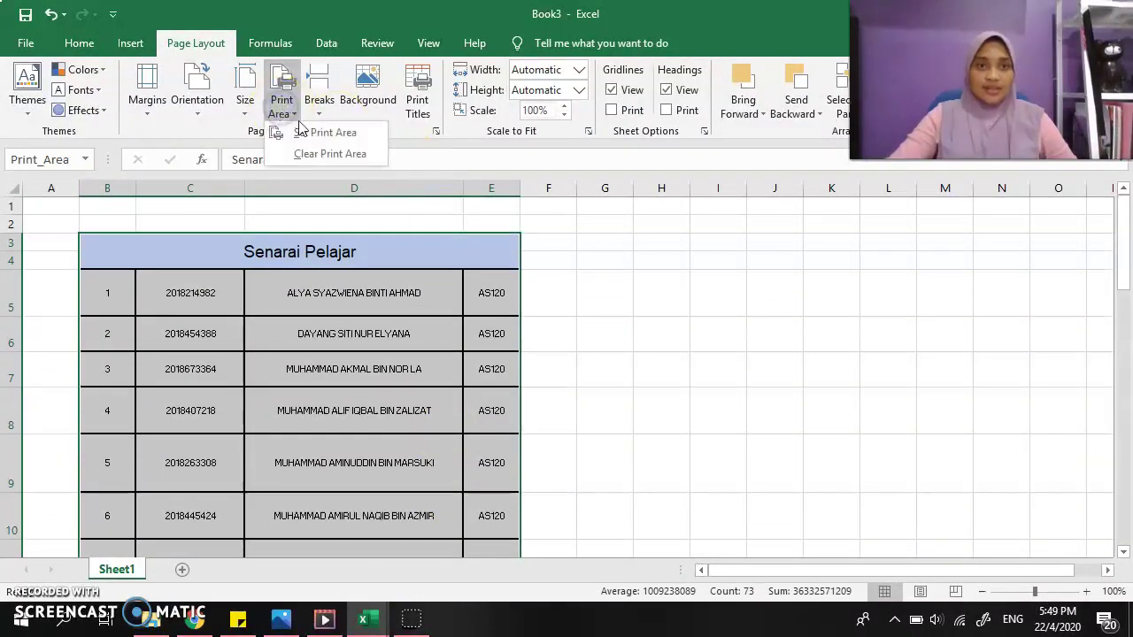
left_click(324, 132)
left_click(407, 280)
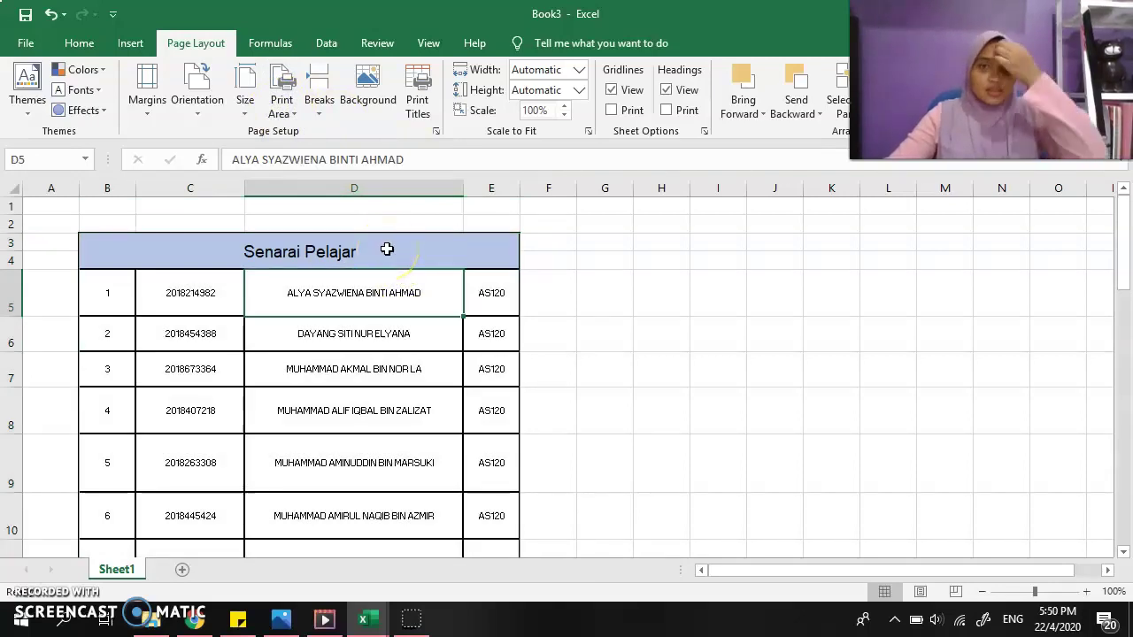
left_click(387, 249)
left_click(429, 41)
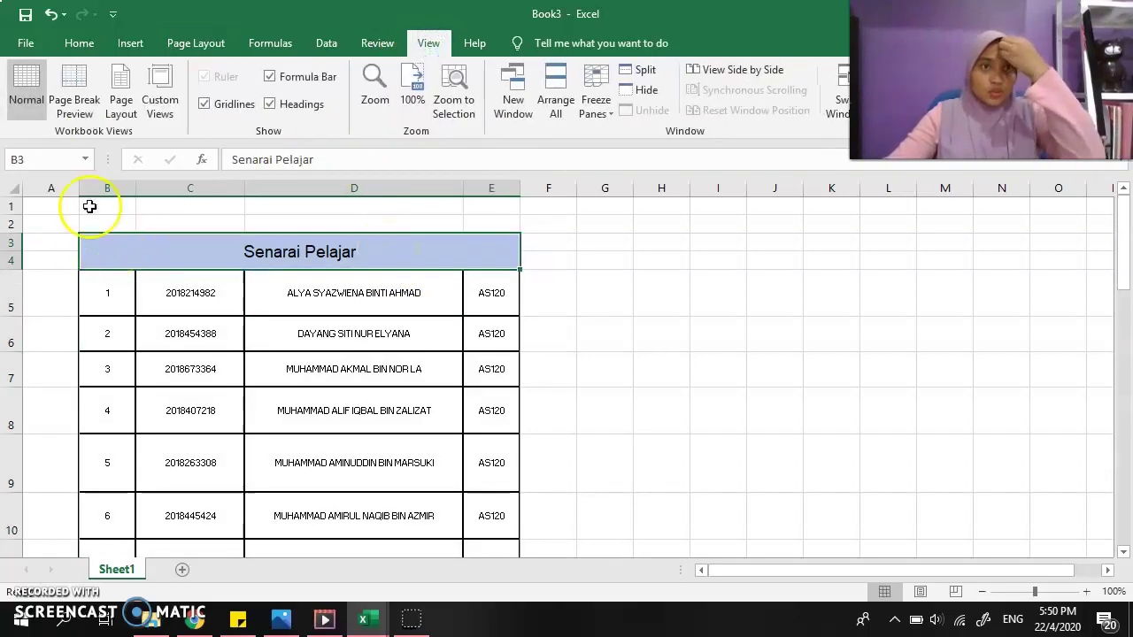
left_click(75, 101)
scroll(292, 354, "down", 2)
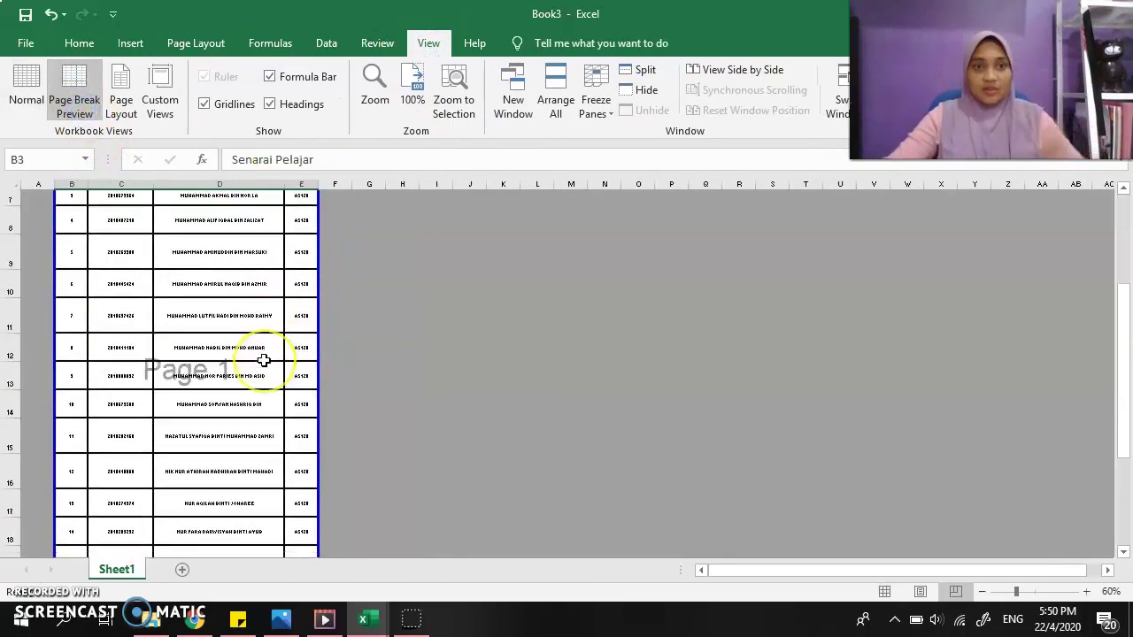
scroll(262, 356, "down", 3)
scroll(262, 354, "up", 6)
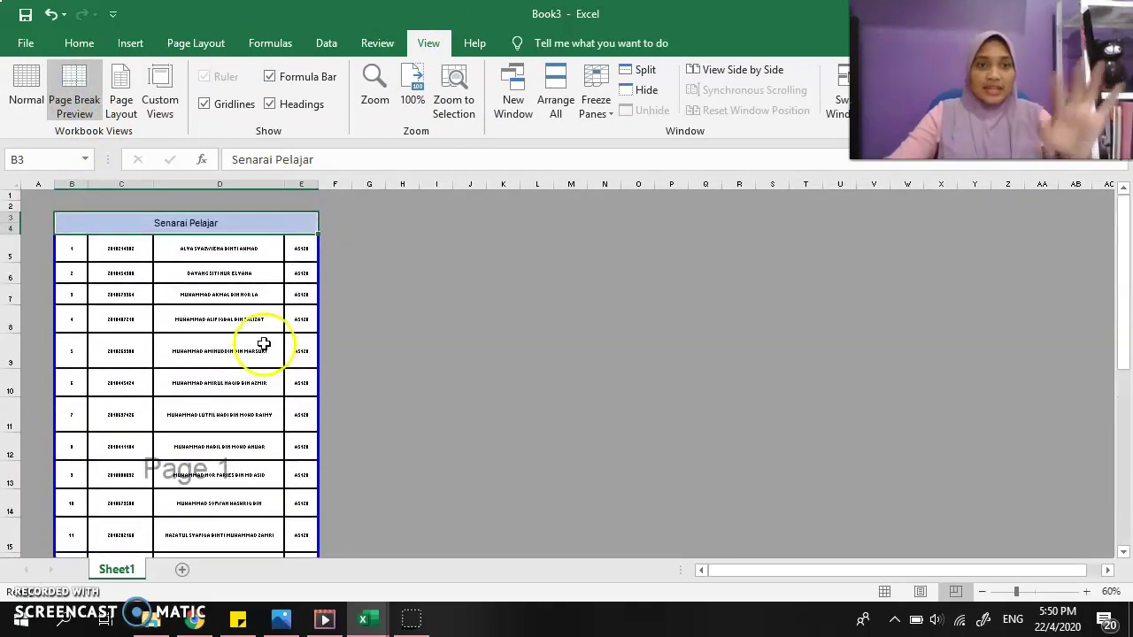
scroll(264, 344, "down", 3)
scroll(264, 341, "down", 2)
scroll(266, 339, "up", 2)
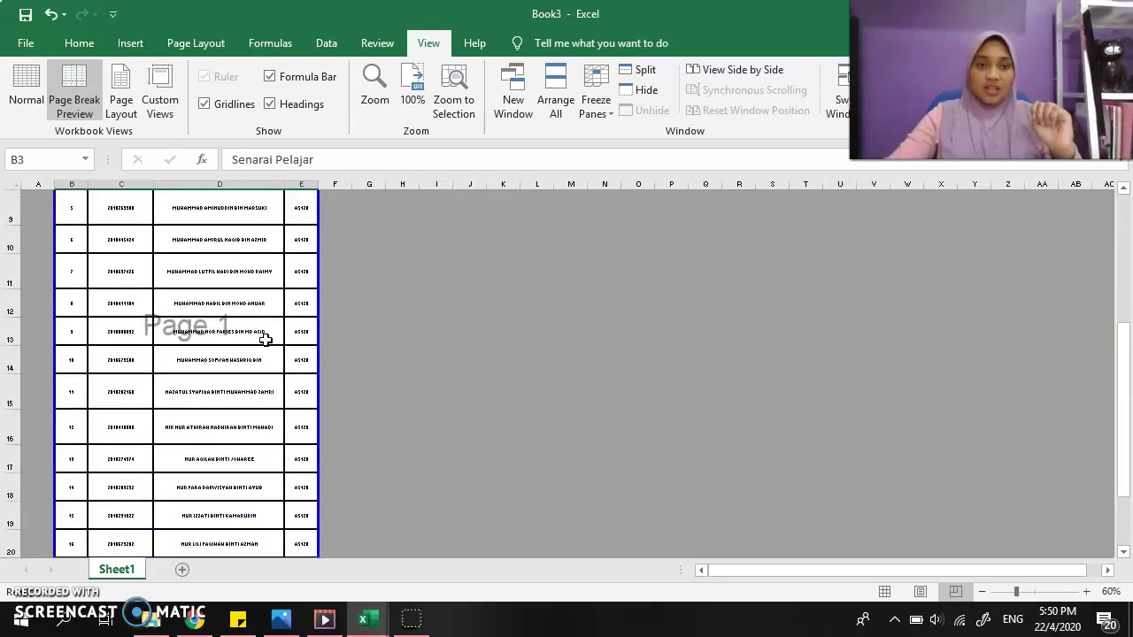
scroll(265, 337, "up", 3)
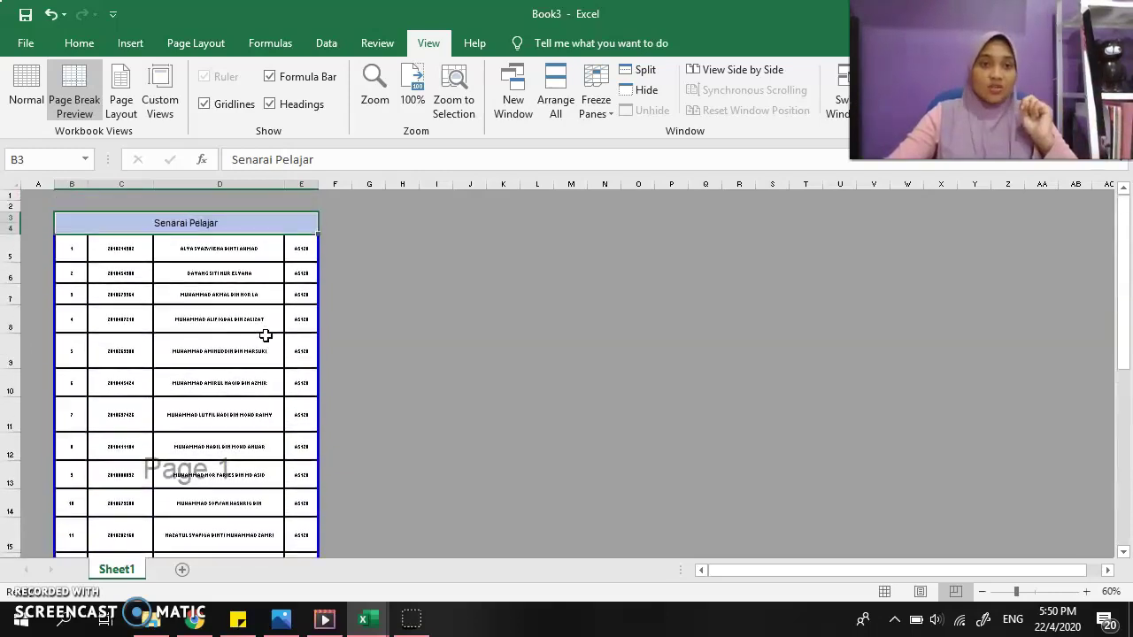
scroll(151, 461, "down", 3)
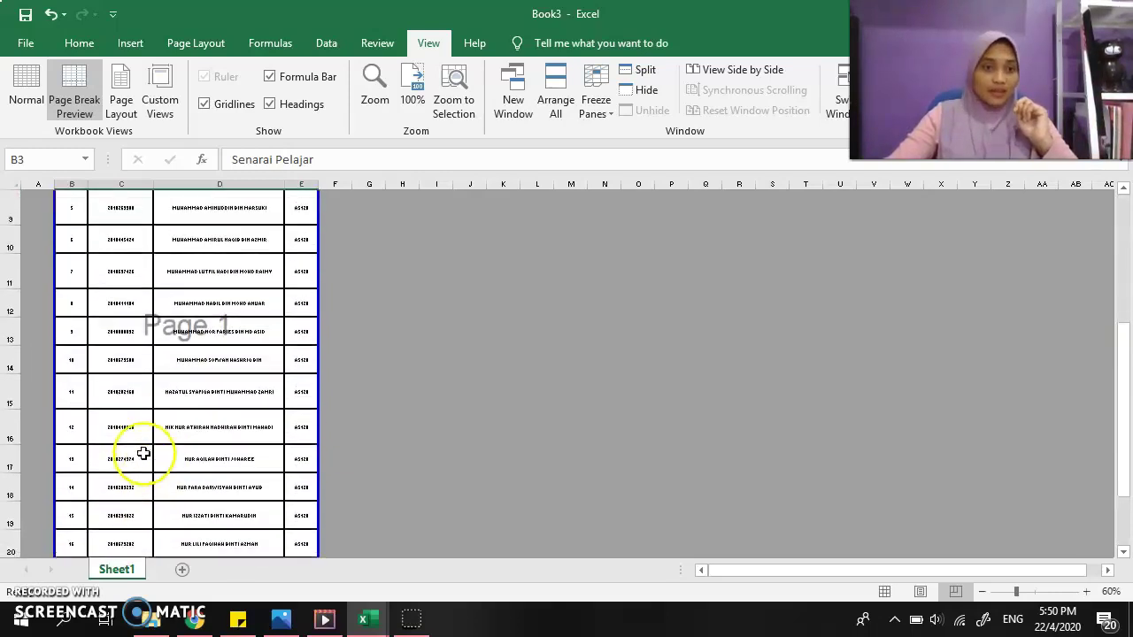
left_click(75, 396)
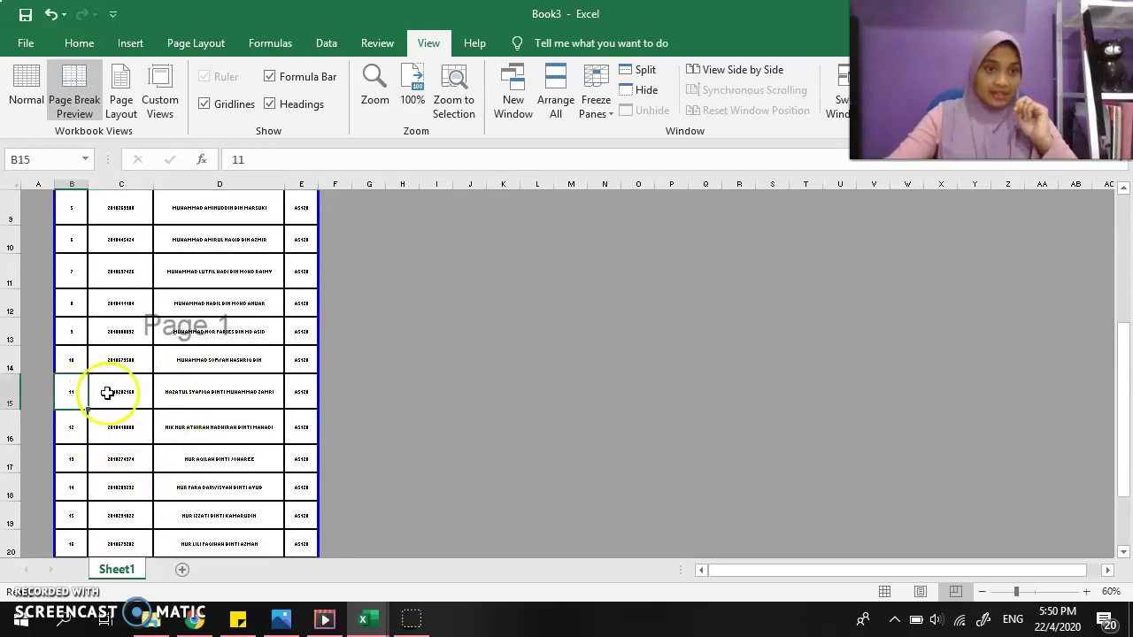
left_click(68, 395)
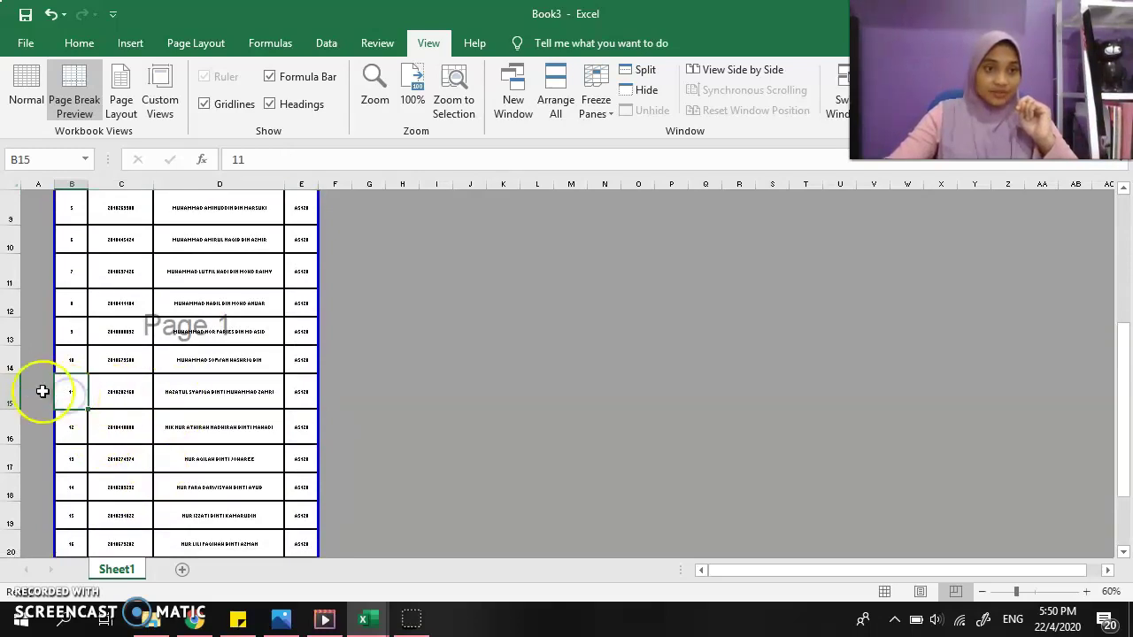
- Insert a page break above row 15 from Page Layout > Breaks
left_click_drag(65, 391, 299, 392)
left_click(218, 392)
left_click(74, 395)
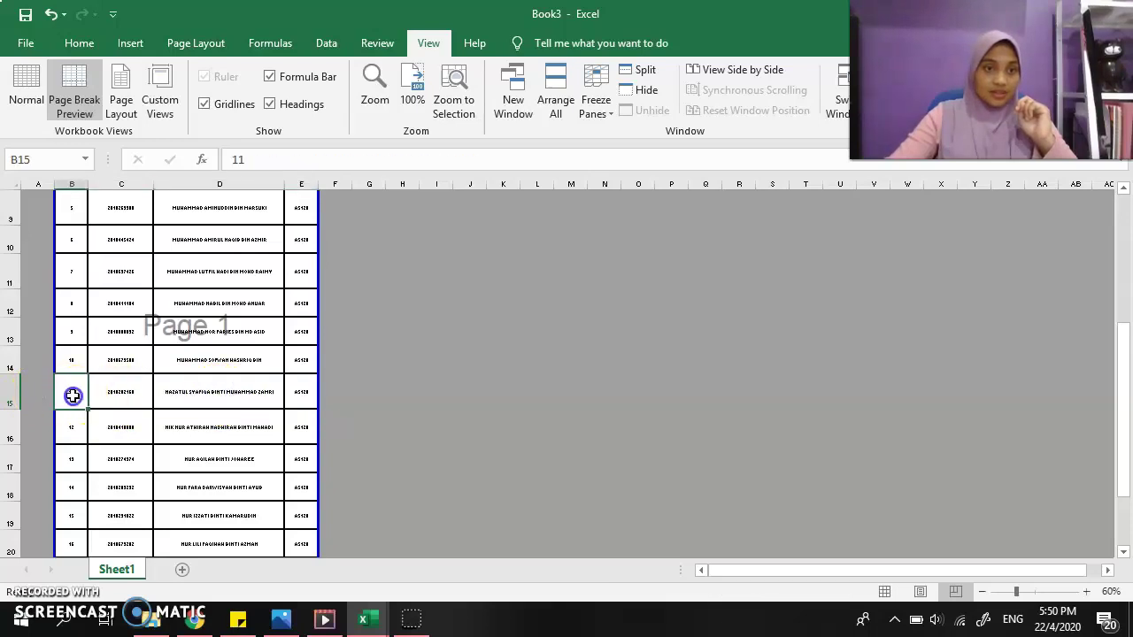
left_click(11, 396)
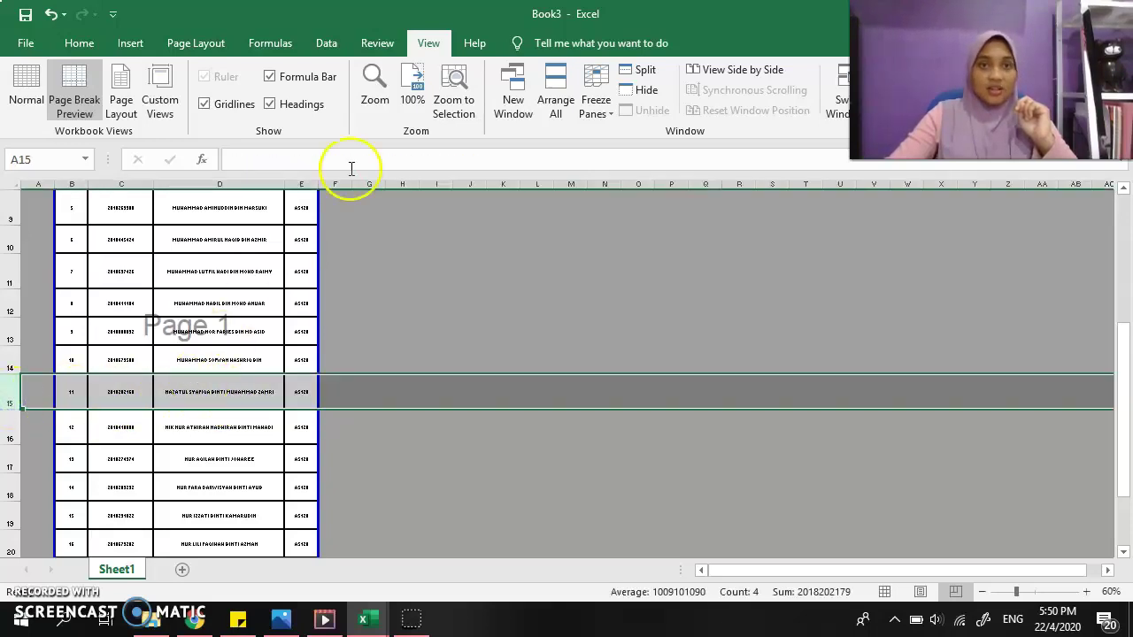
left_click(191, 42)
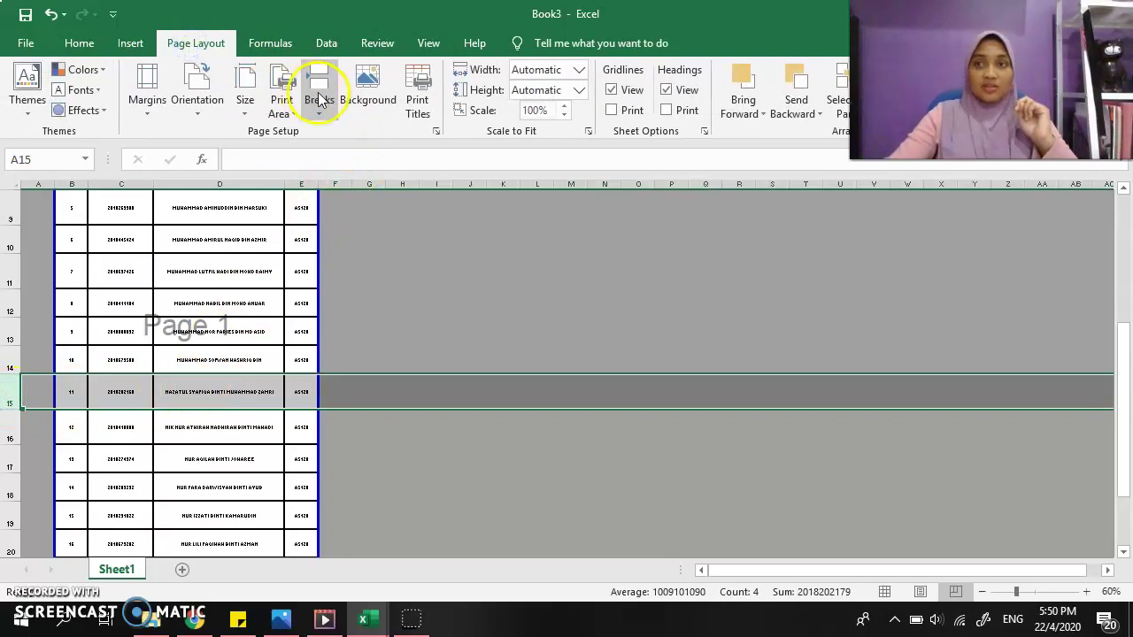
left_click(318, 95)
left_click(363, 134)
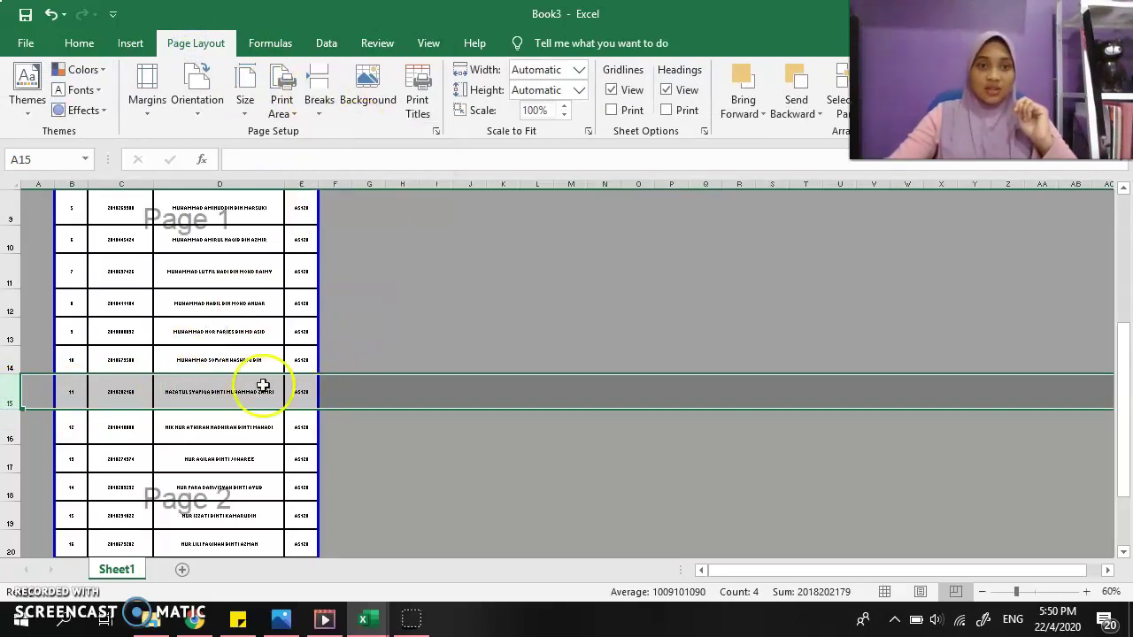
- Scroll the table to confirm it now splits into Page 1 and Page 2 at row 15
left_click(260, 339)
scroll(263, 440, "down", 3)
scroll(263, 438, "up", 5)
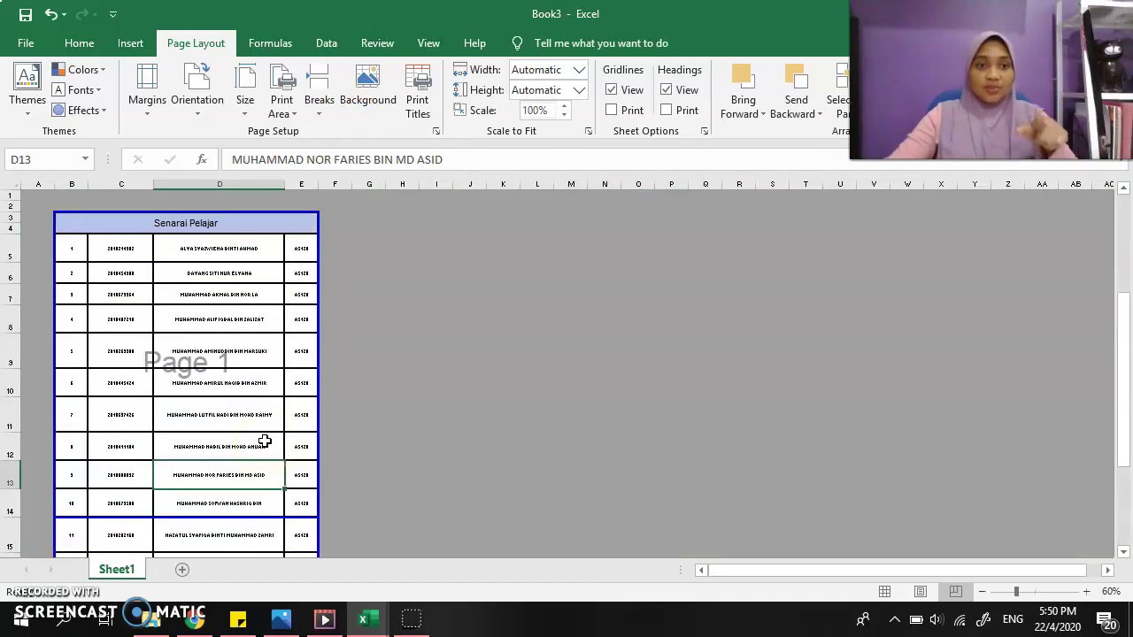
left_click(184, 473)
scroll(186, 473, "down", 5)
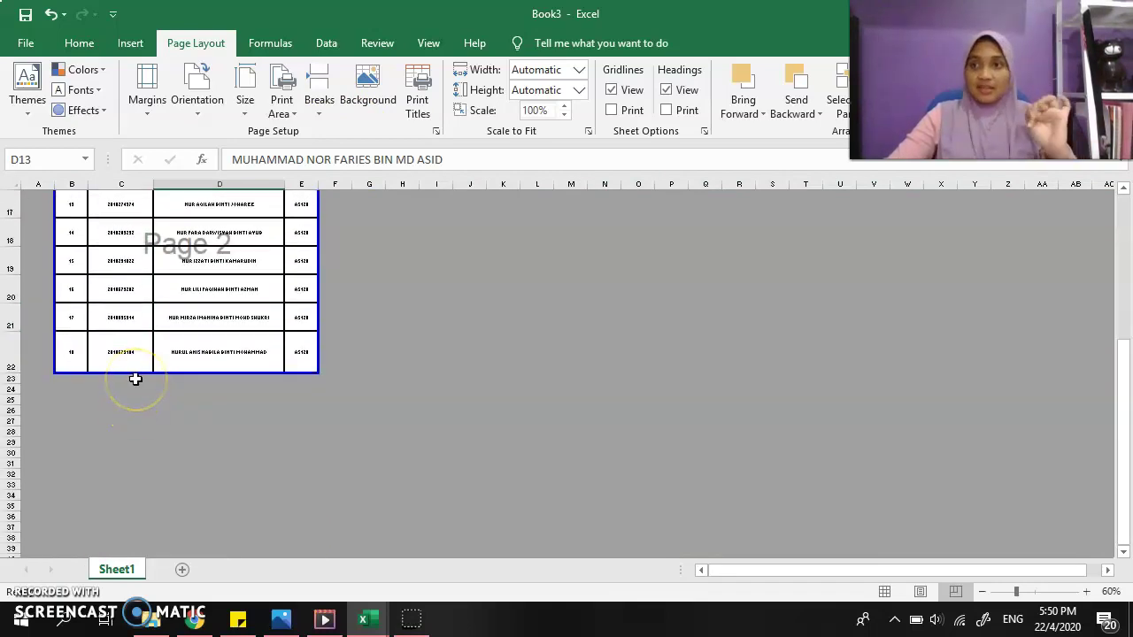
scroll(135, 379, "up", 3)
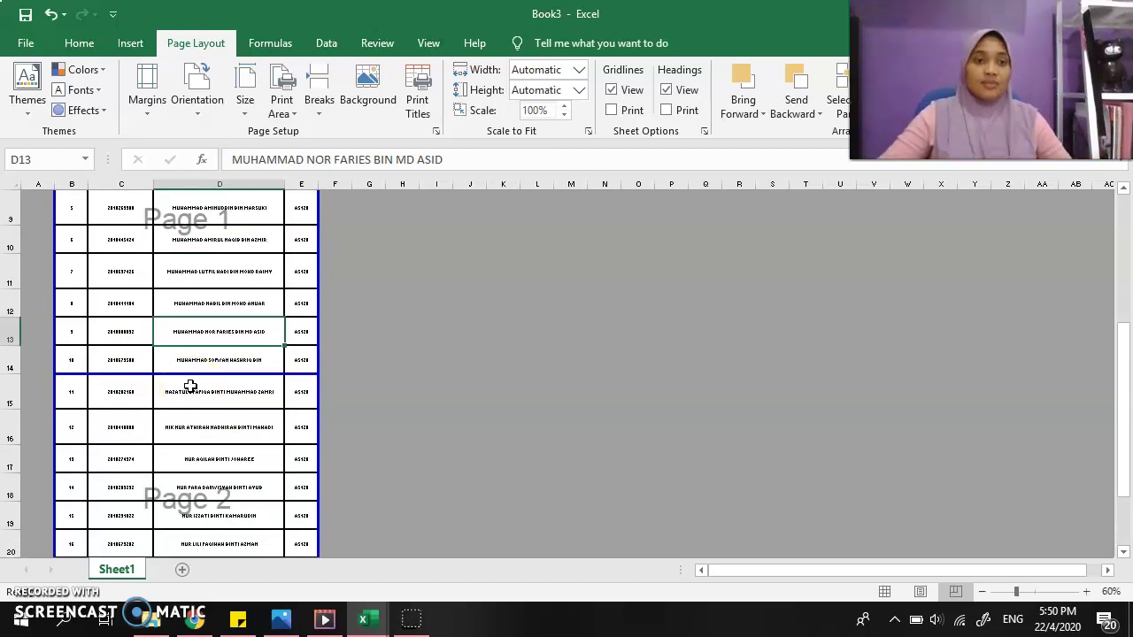
scroll(249, 397, "up", 3)
left_click(264, 399)
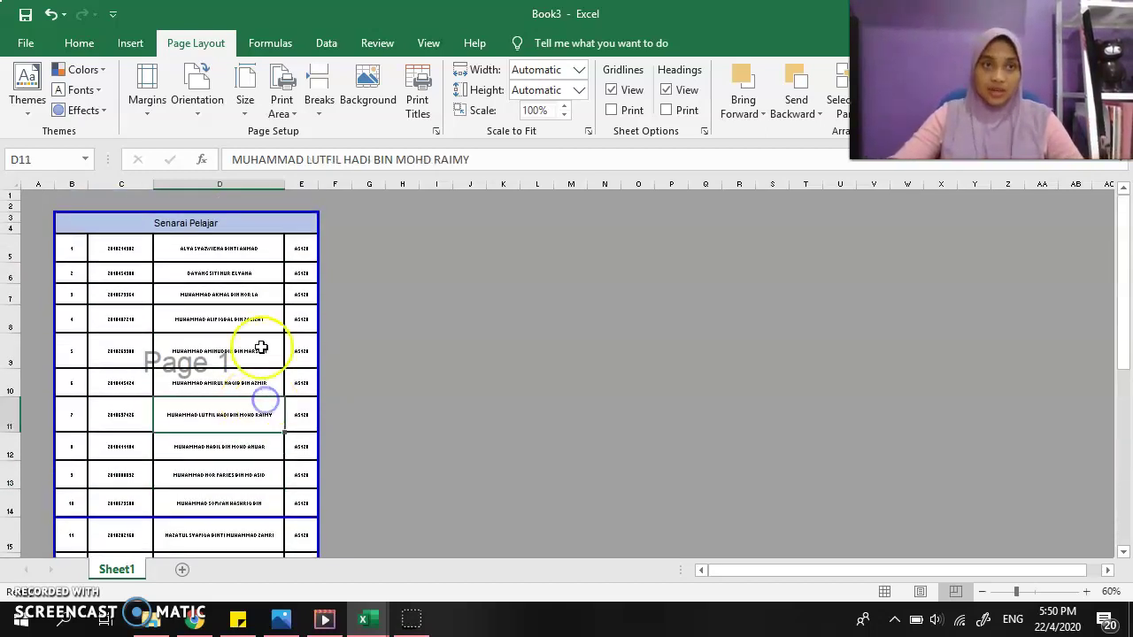
left_click(35, 49)
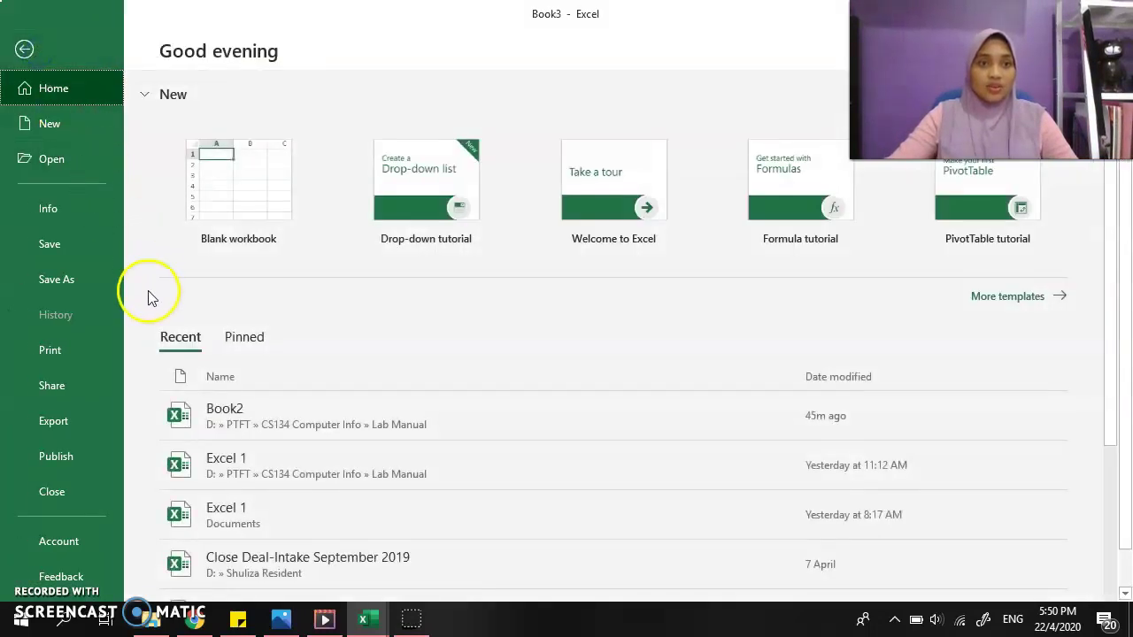
left_click(93, 352)
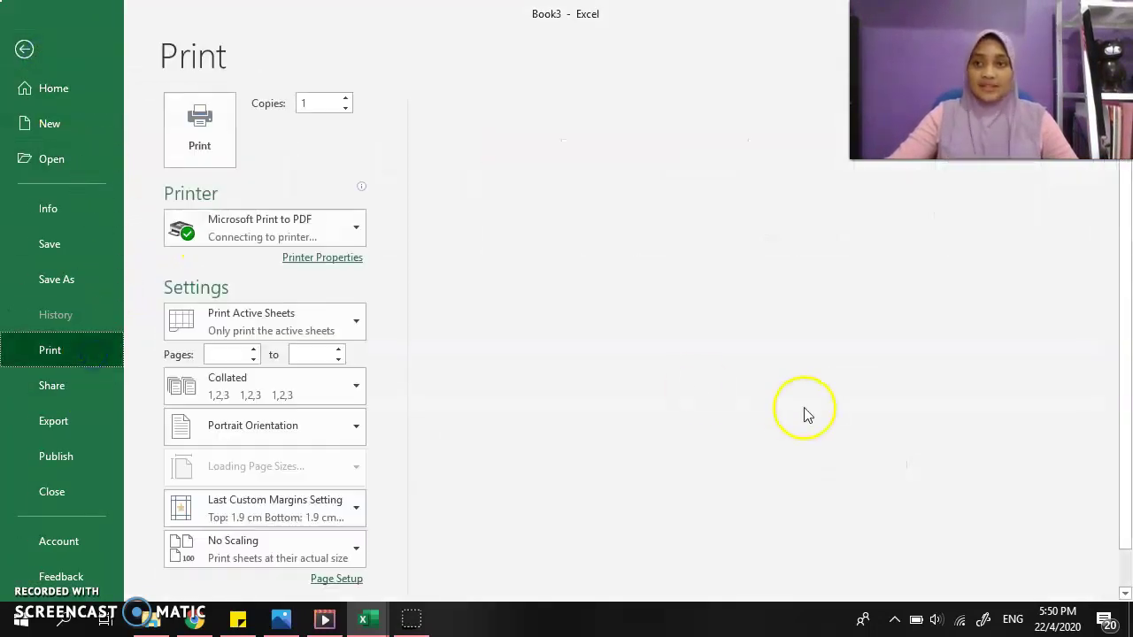
scroll(805, 346, "down", 3)
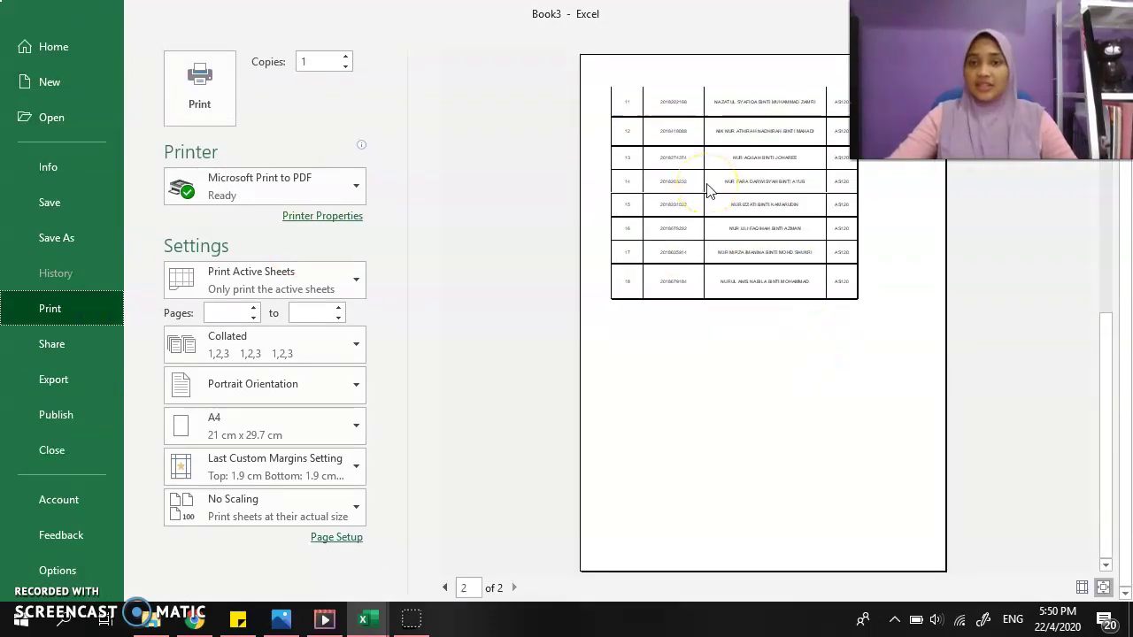
scroll(710, 230, "up", 3)
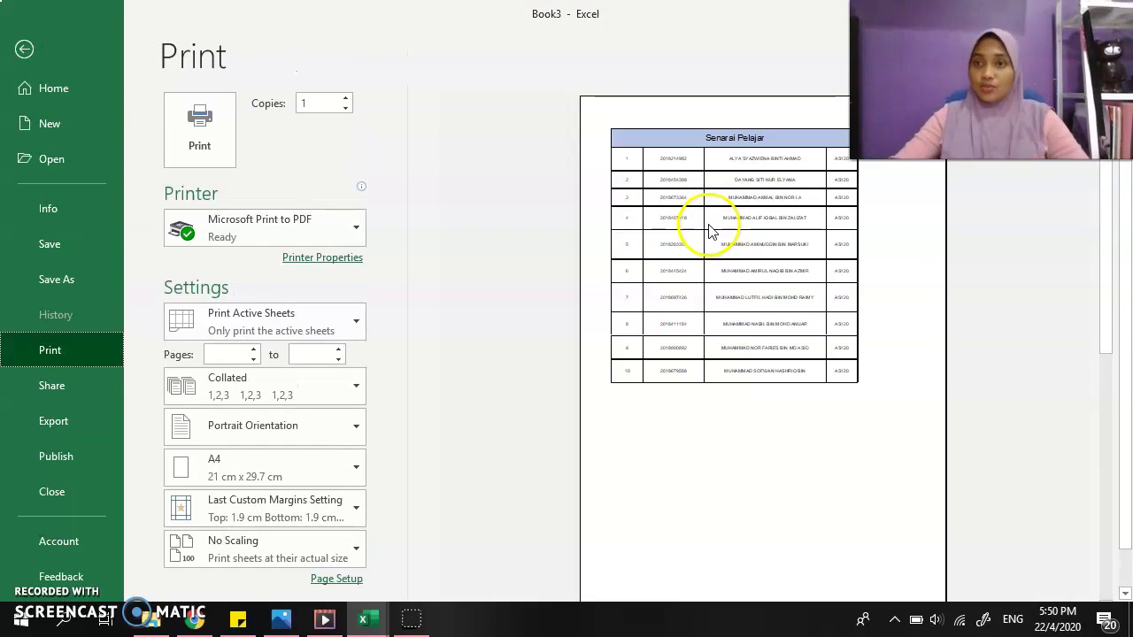
left_click(24, 48)
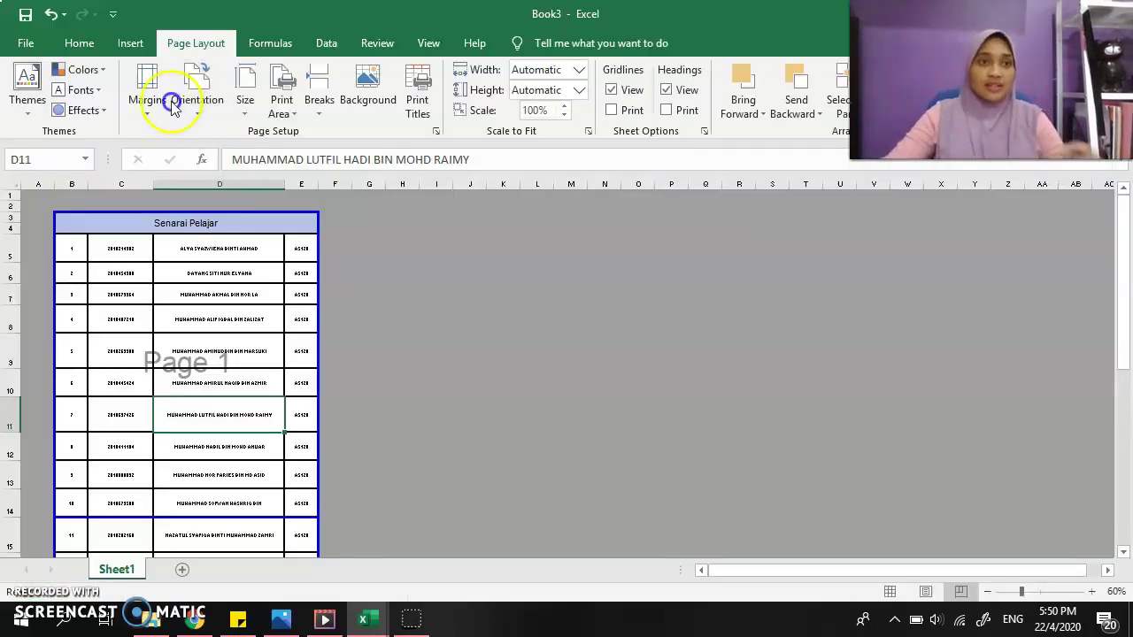
left_click(255, 292)
scroll(253, 297, "down", 5)
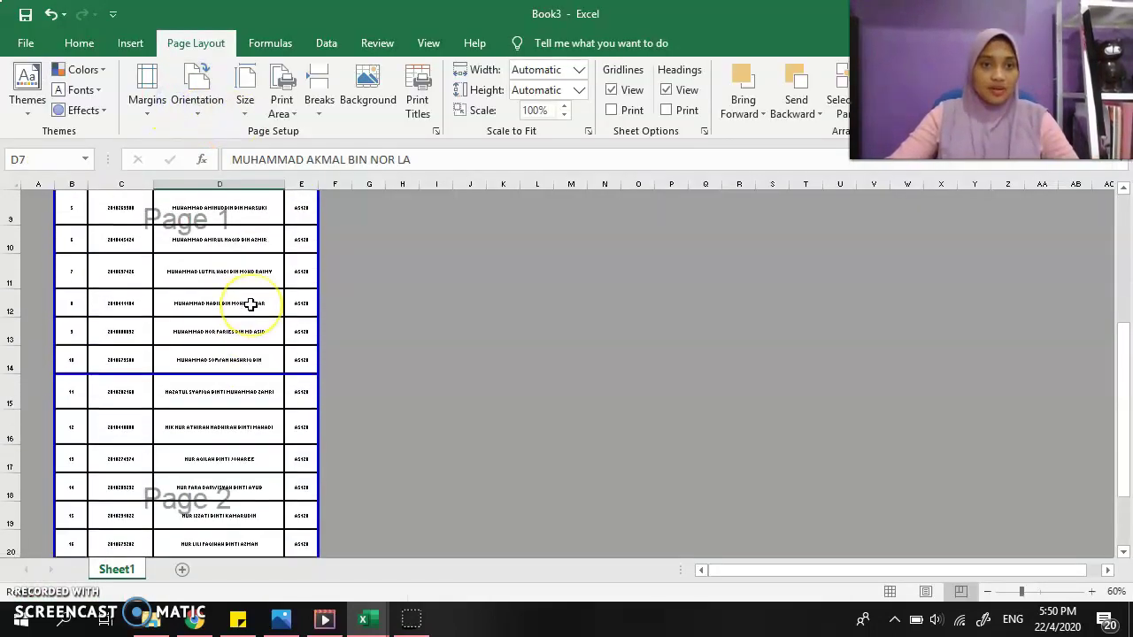
scroll(253, 301, "up", 5)
left_click(227, 425)
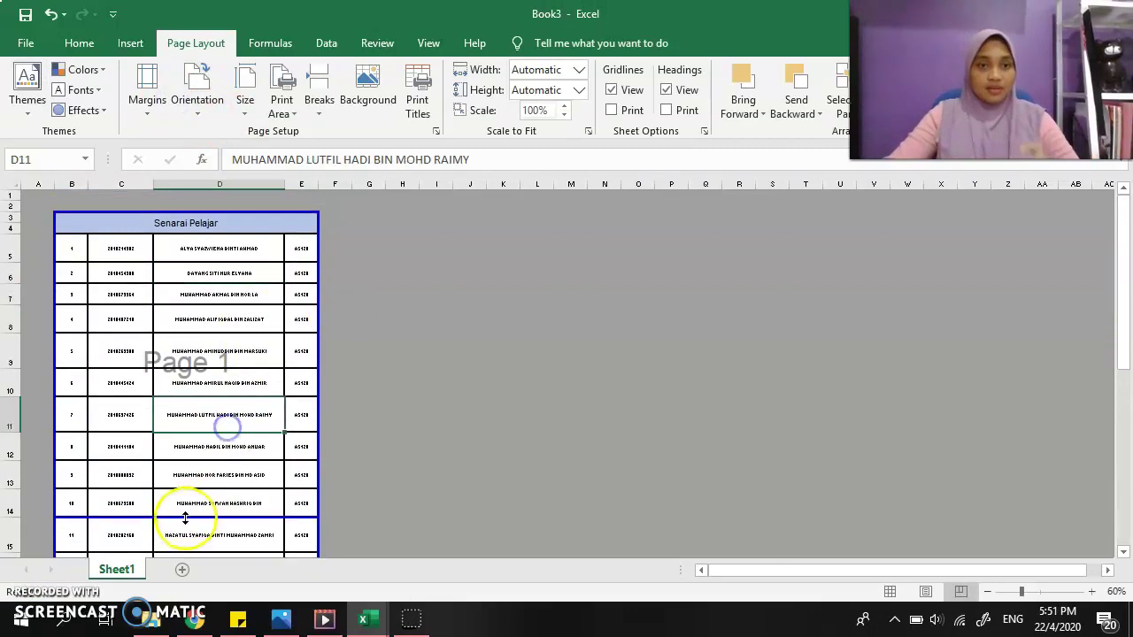
left_click(13, 535)
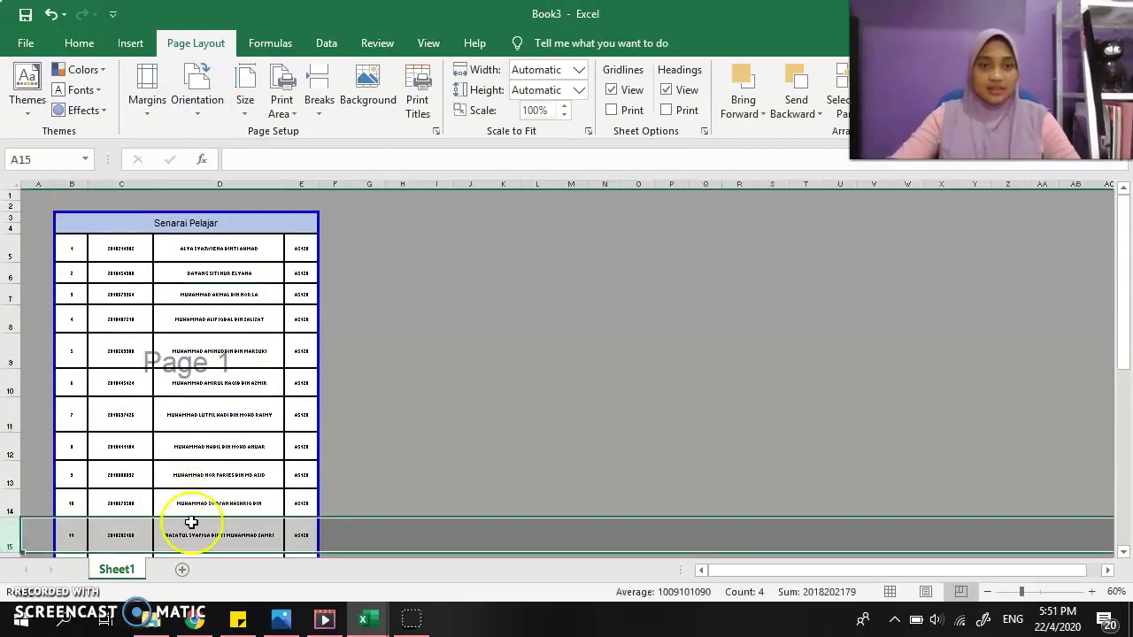
left_click(192, 523)
left_click(69, 529)
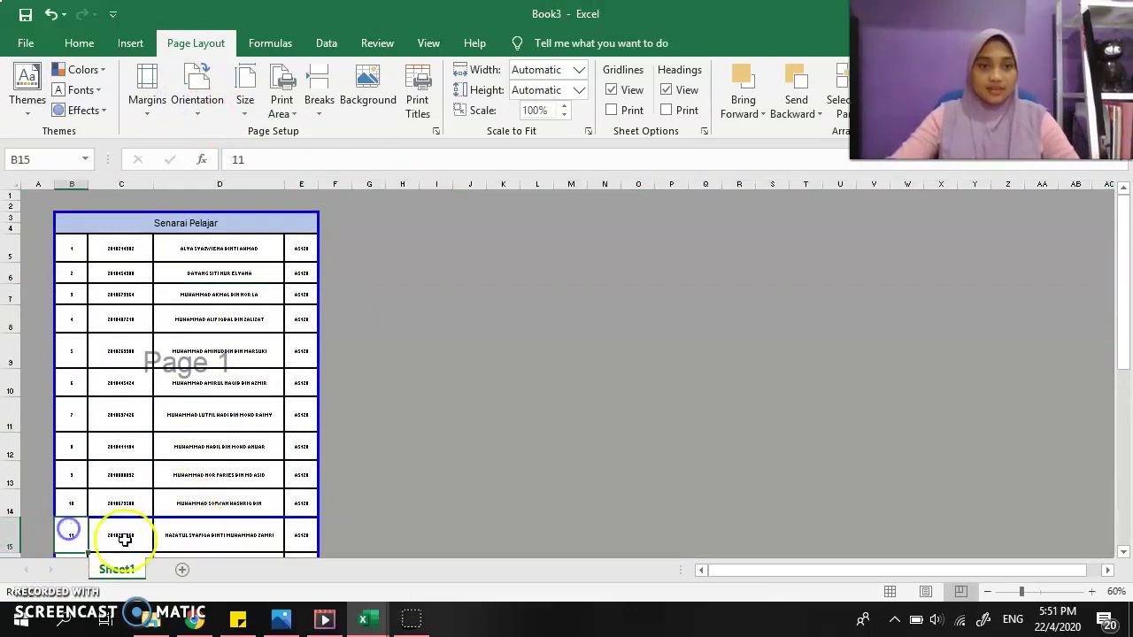
- Open Print Titles in Page Setup and activate the 'Rows to repeat at top' box
left_click(417, 111)
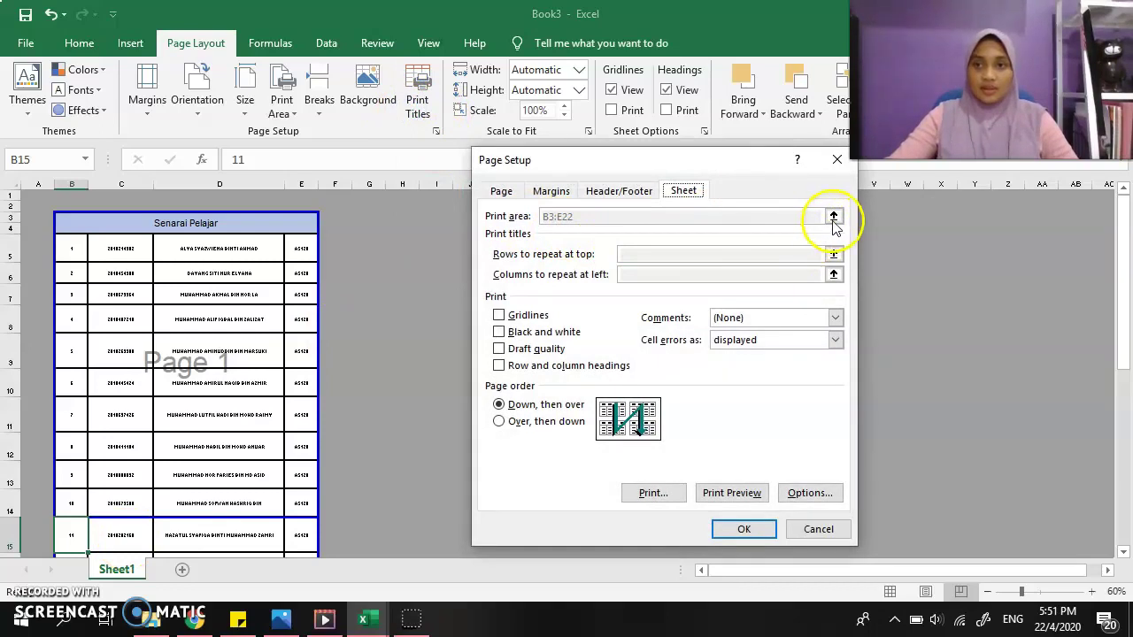
left_click(833, 254)
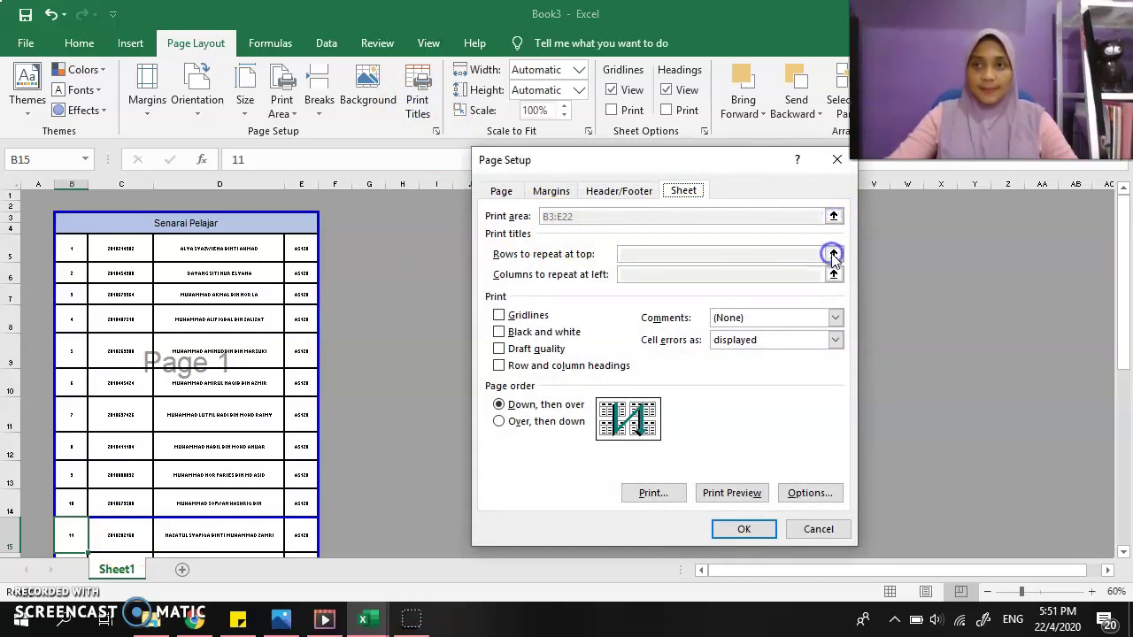
left_click(412, 621)
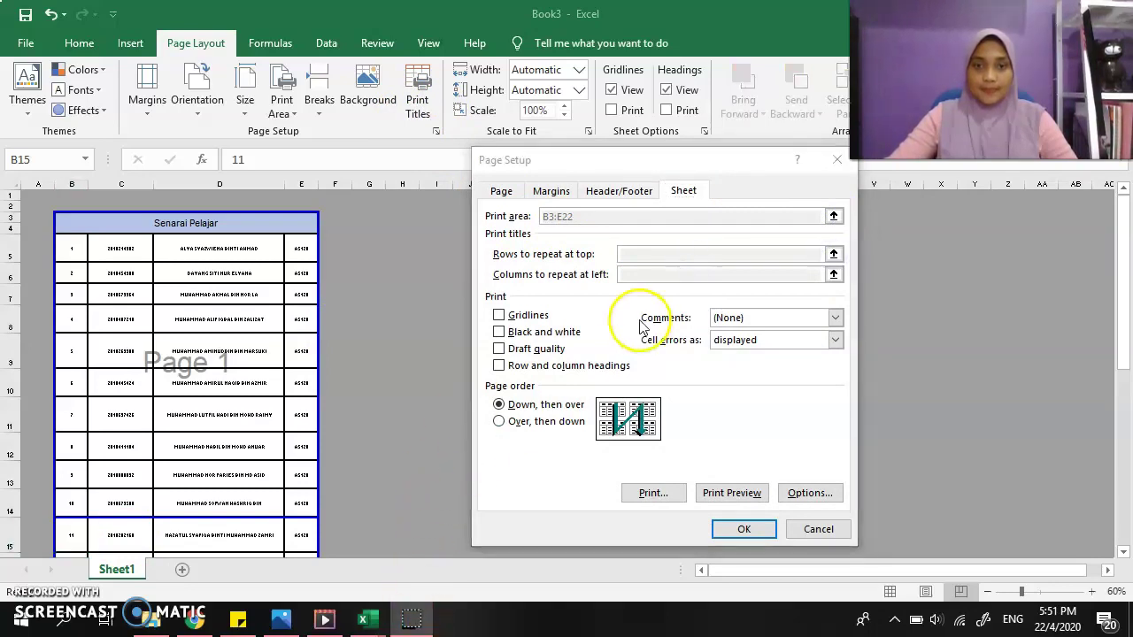
left_click(834, 254)
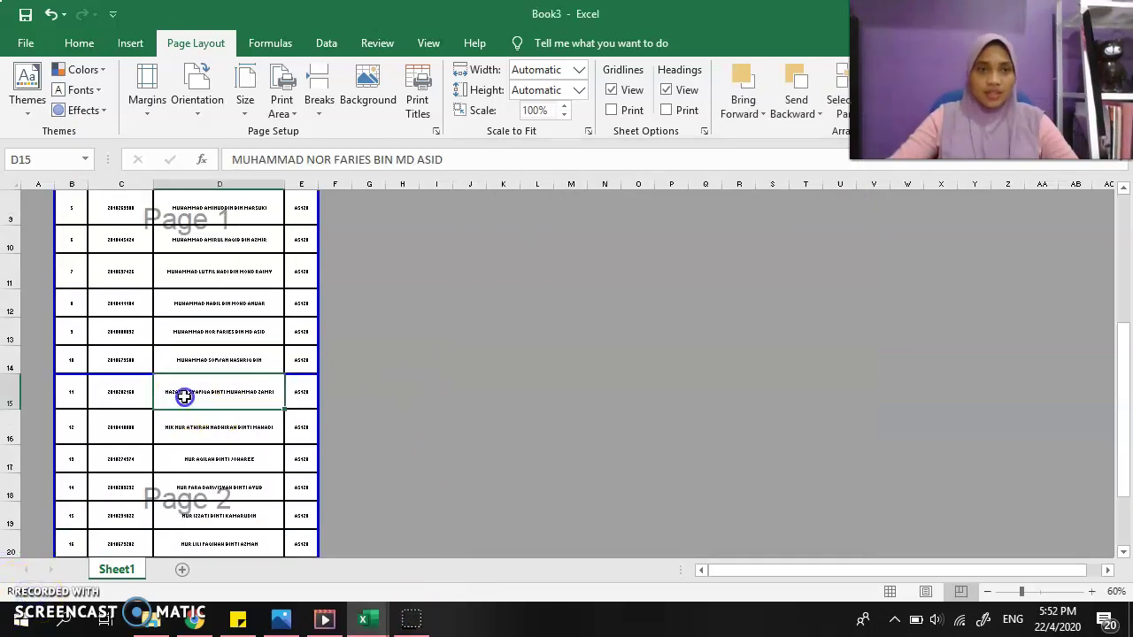
left_click(76, 392)
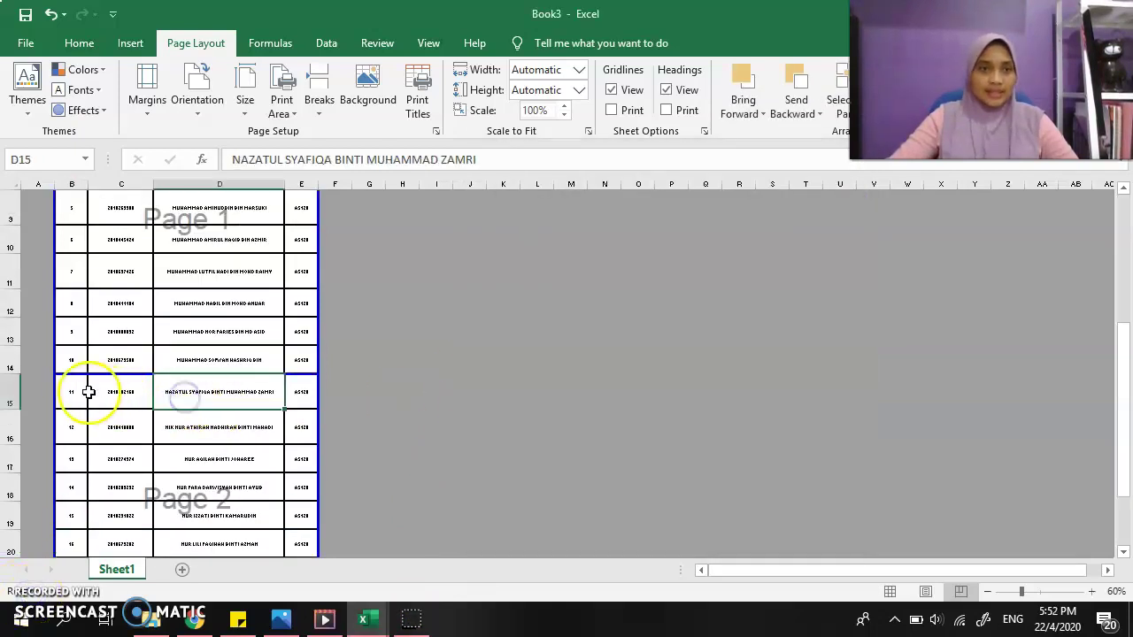
left_click(11, 392)
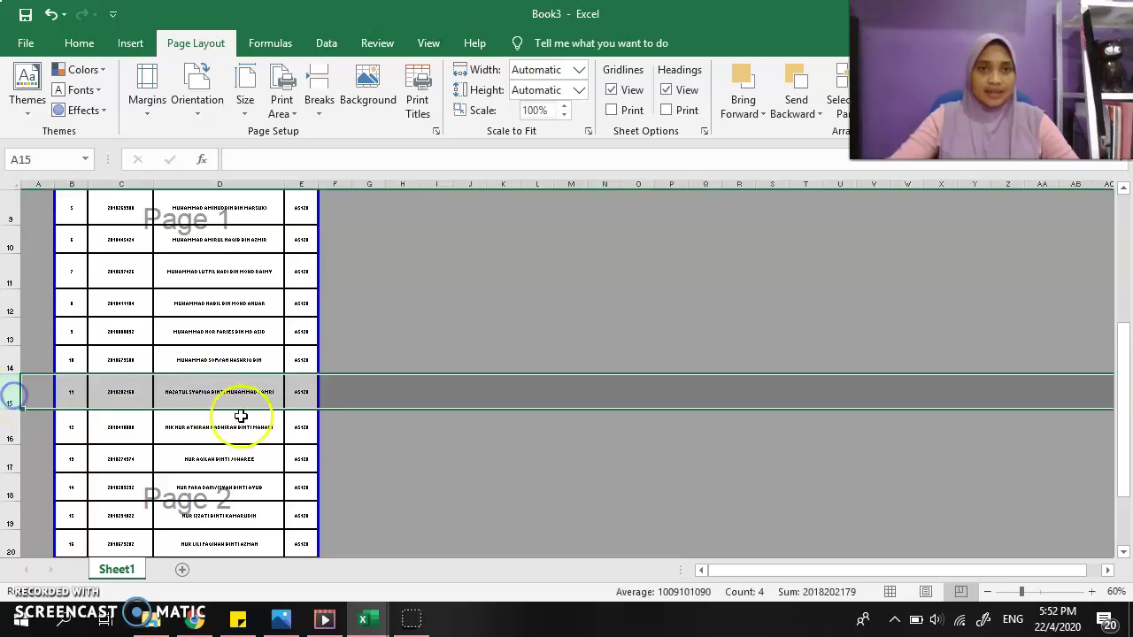
left_click(417, 106)
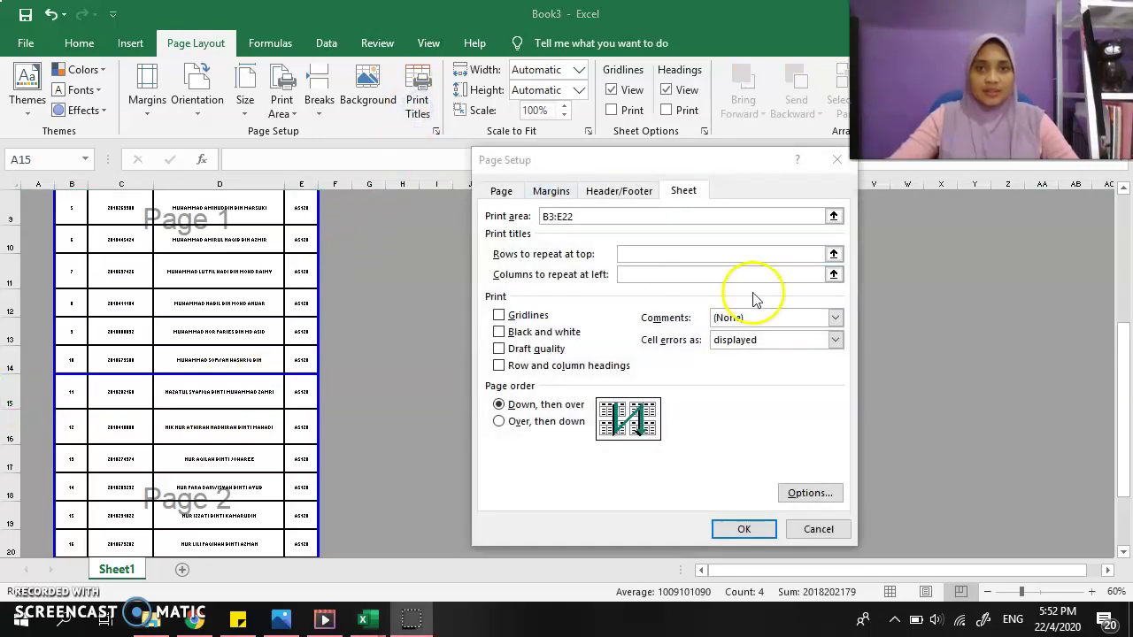
left_click(833, 255)
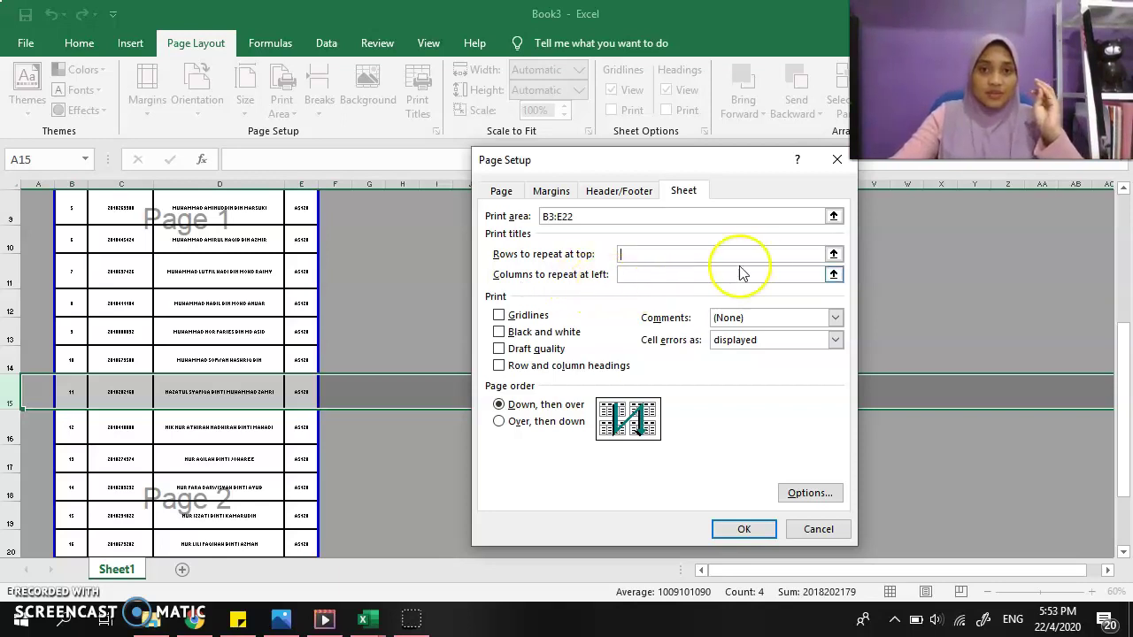
- Set rows $3:$4 as the rows to repeat at top and confirm with OK
left_click(832, 254)
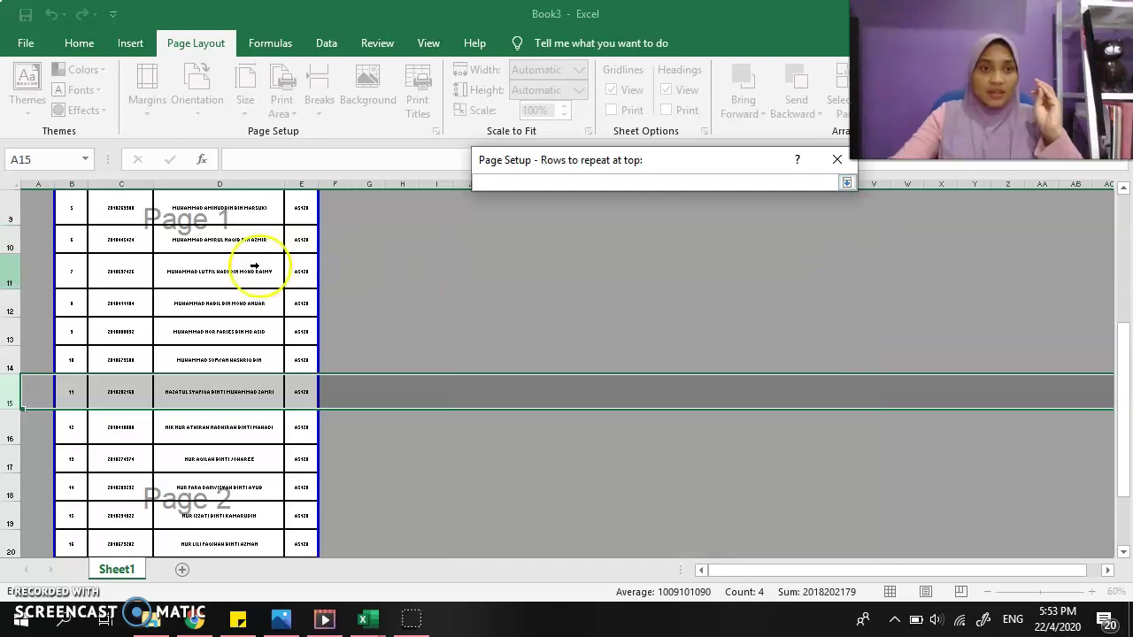
scroll(274, 297, "up", 3)
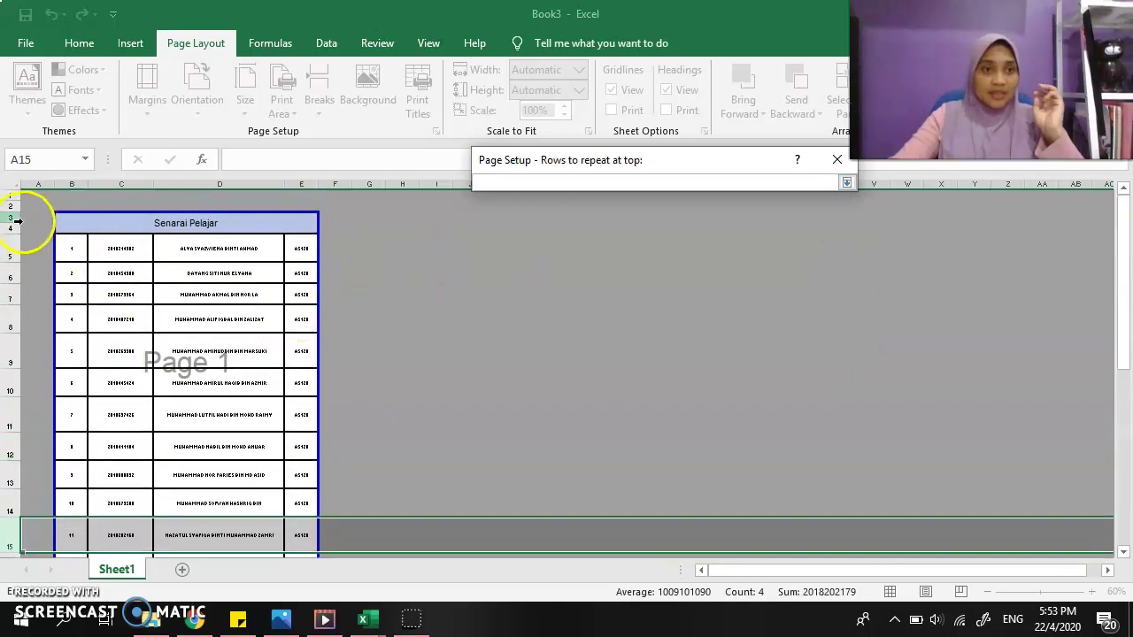
left_click_drag(13, 219, 13, 229)
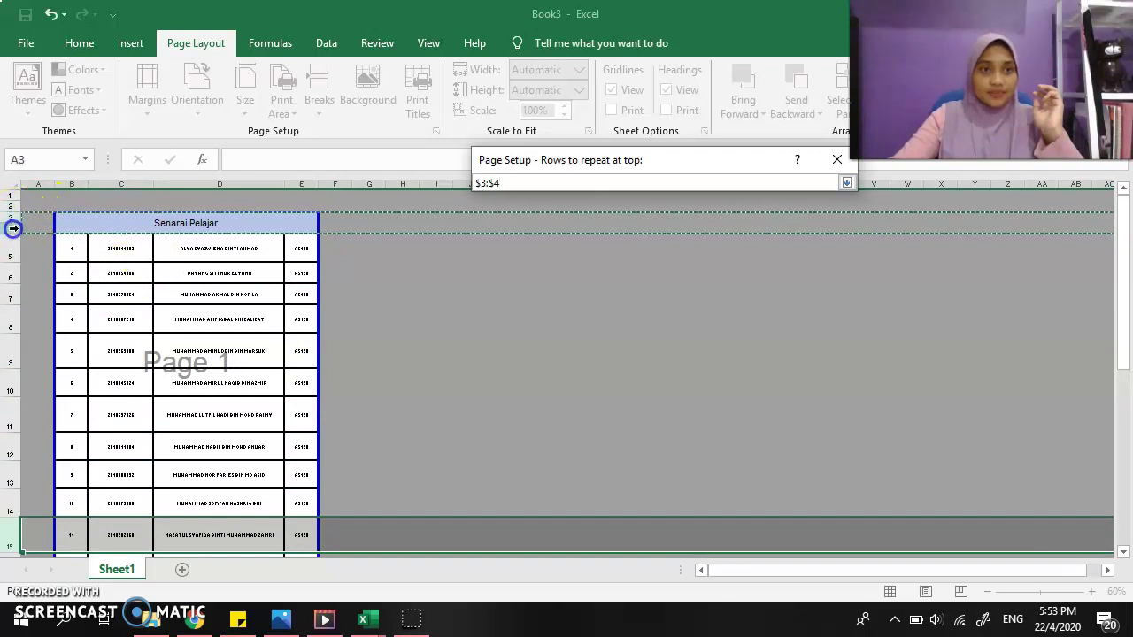
left_click(846, 182)
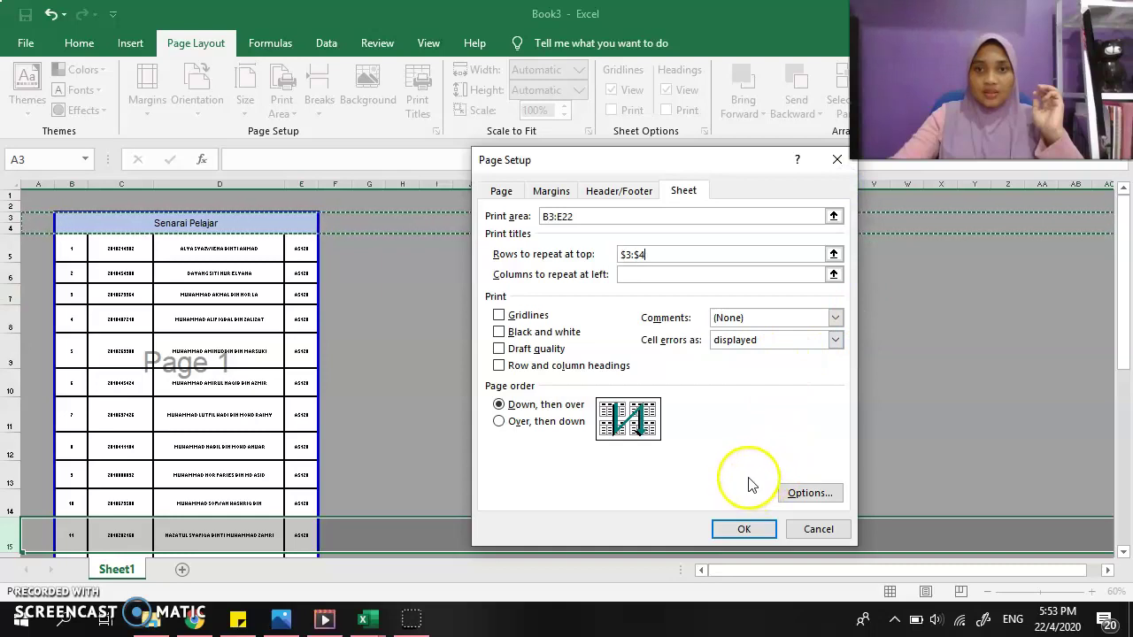
left_click(745, 529)
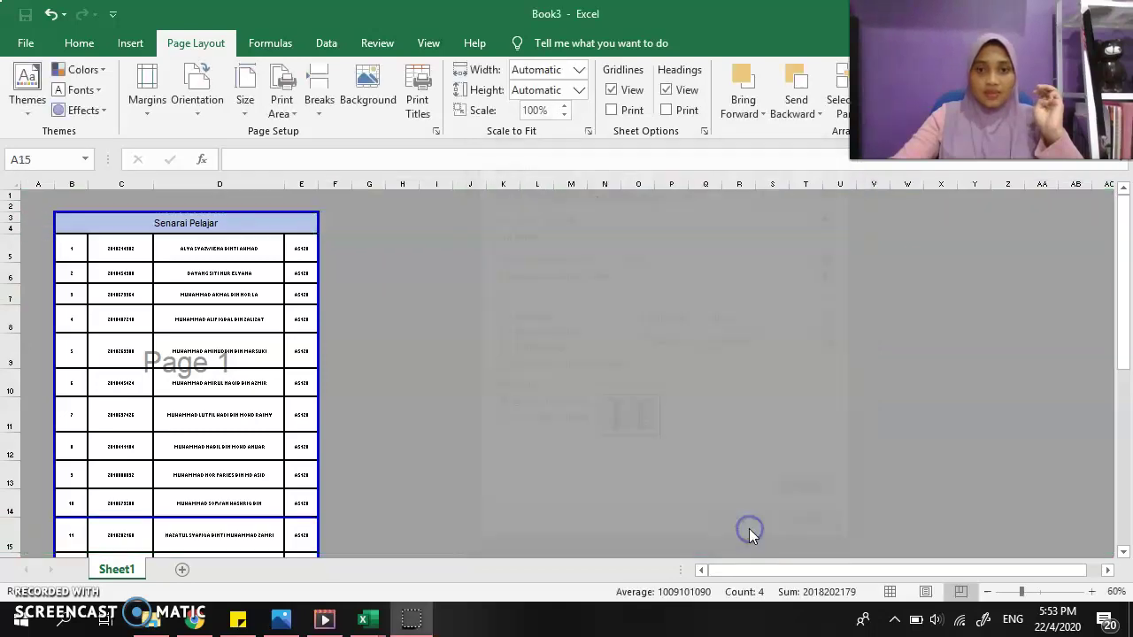
- Check student names around the page break and on page 2
left_click(191, 310)
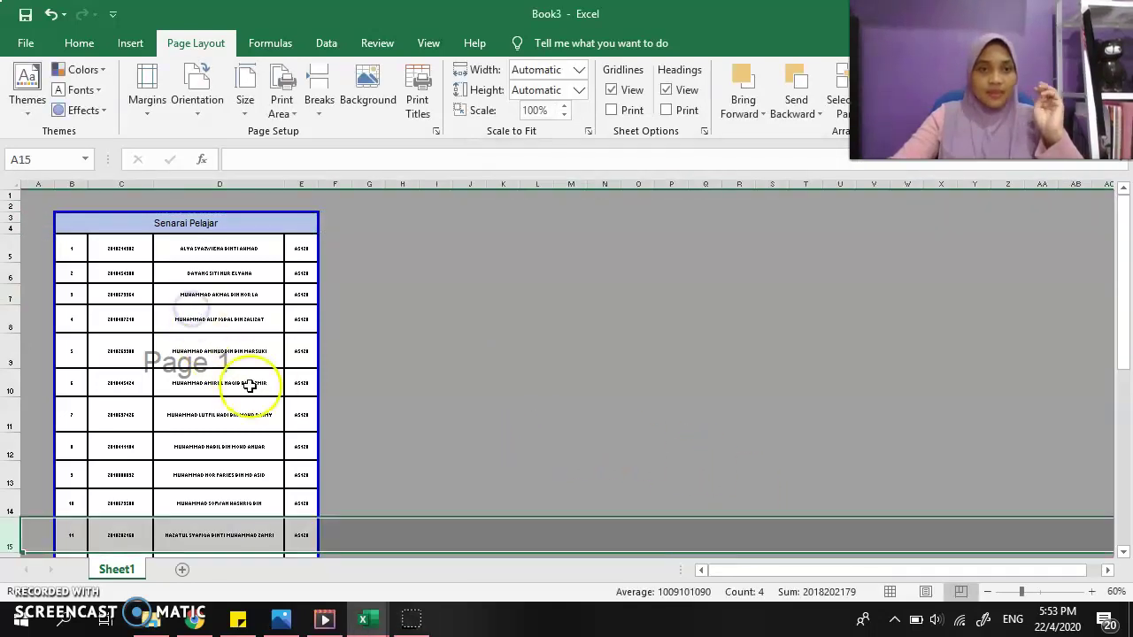
scroll(245, 384, "down", 3)
left_click(206, 347)
left_click(229, 395)
left_click(181, 482)
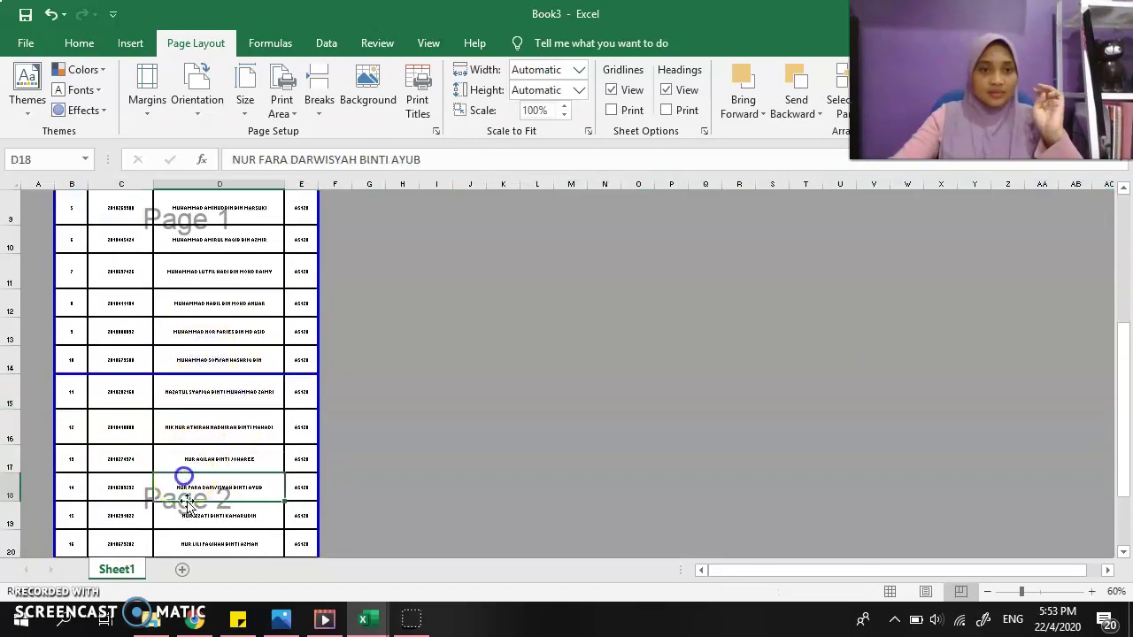
- Preview the printout, confirming the Senarai Pelajar heading repeats above students 11–18 on page 2
left_click(25, 42)
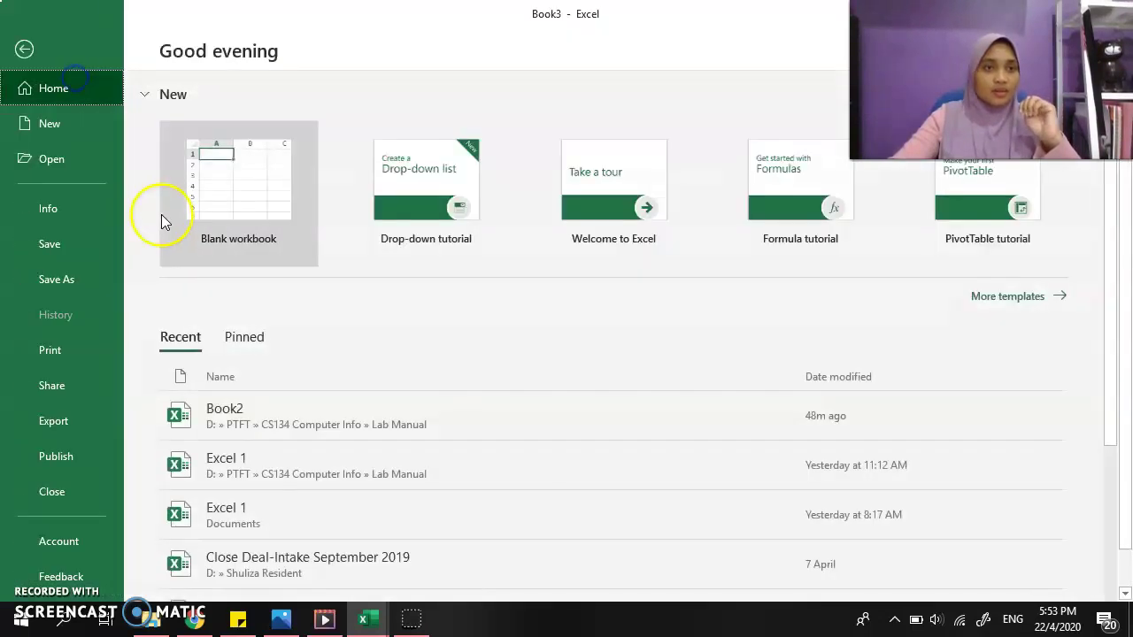
left_click(50, 350)
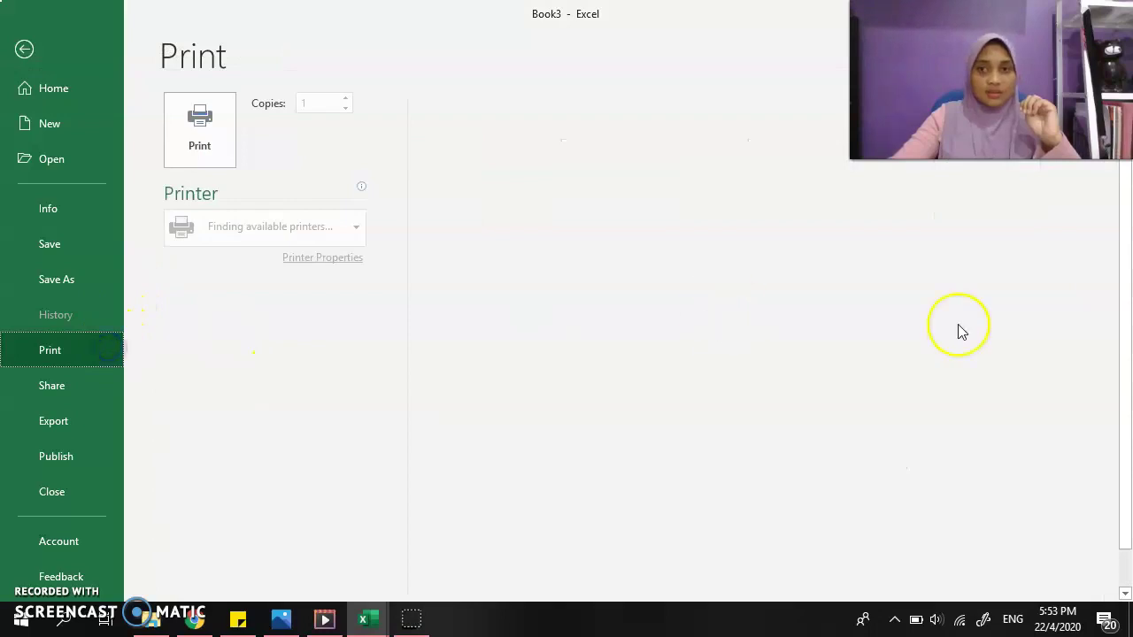
scroll(960, 322, "down", 2)
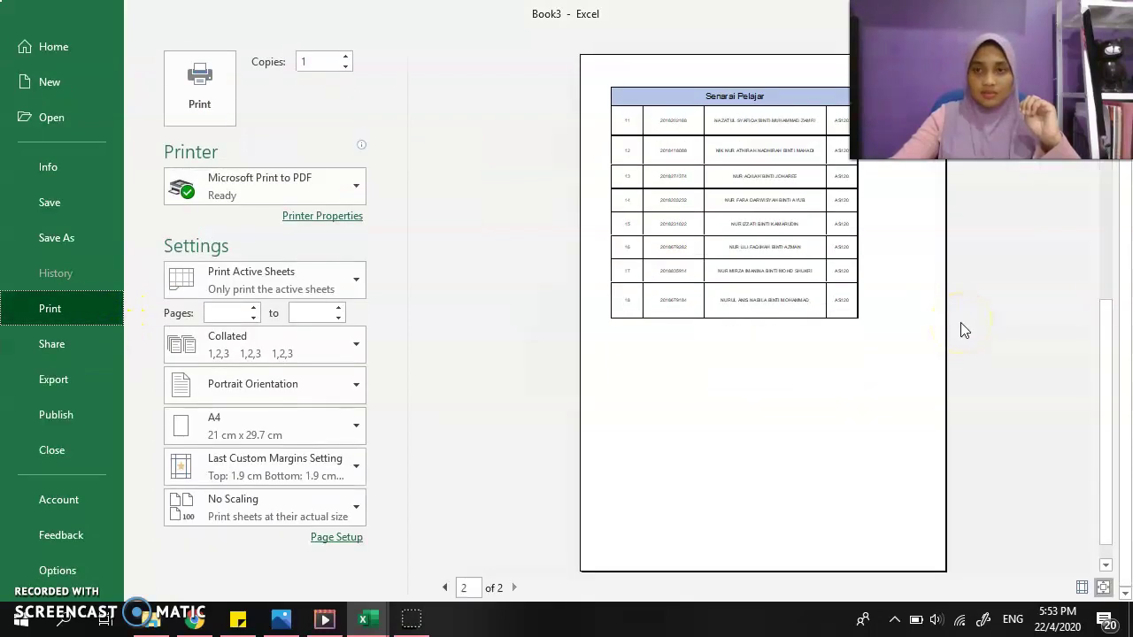
scroll(960, 322, "up", 2)
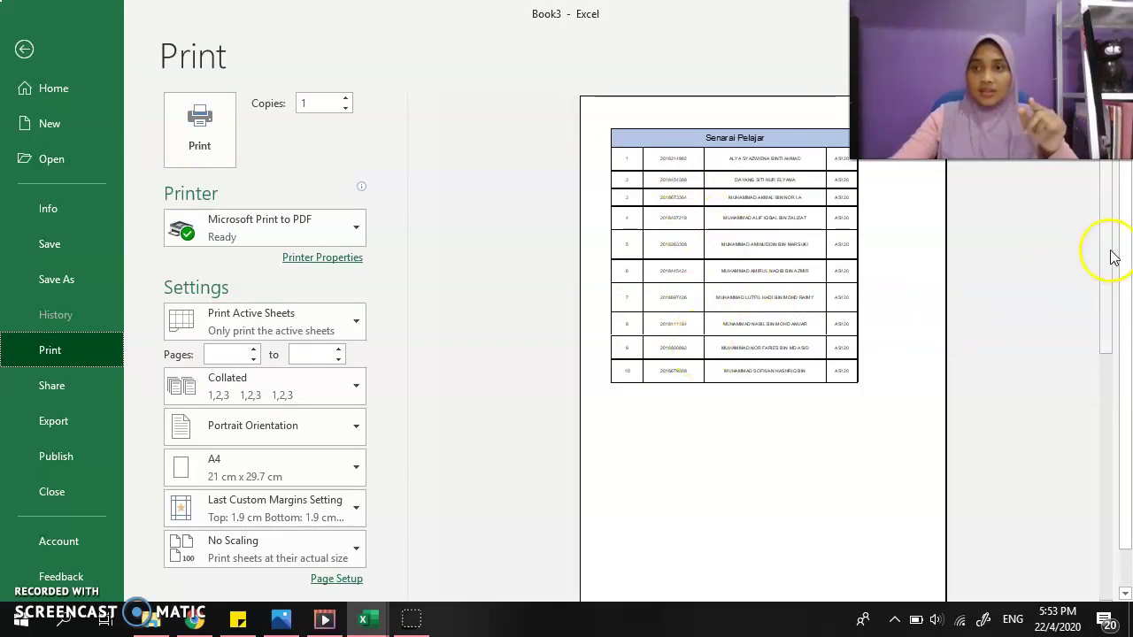
scroll(751, 354, "down", 2)
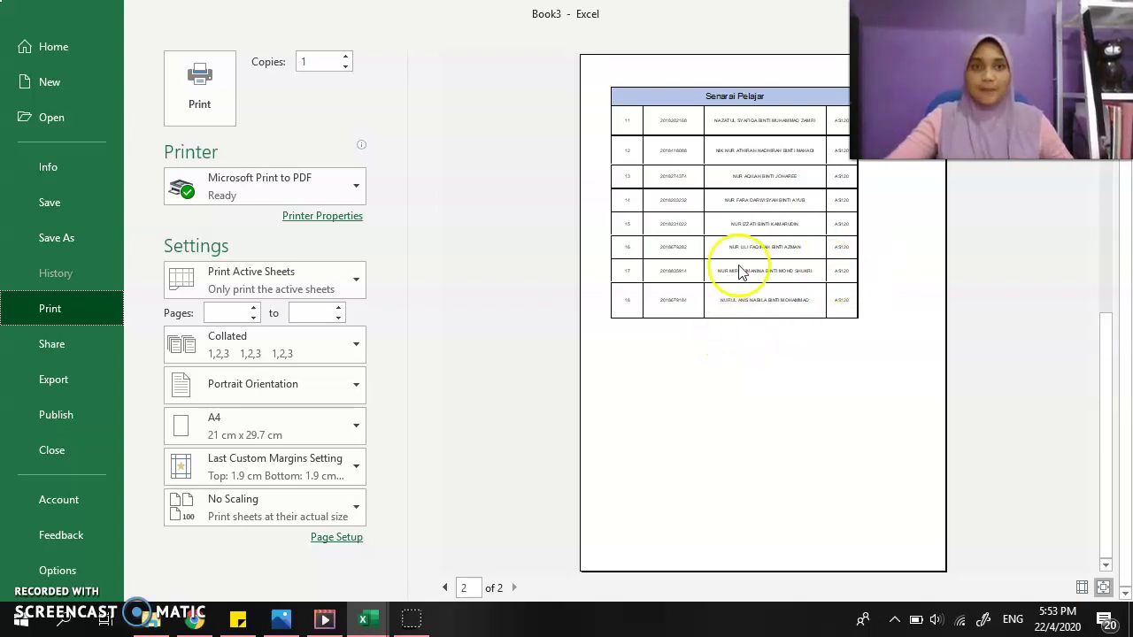
scroll(55, 102, "up", 1)
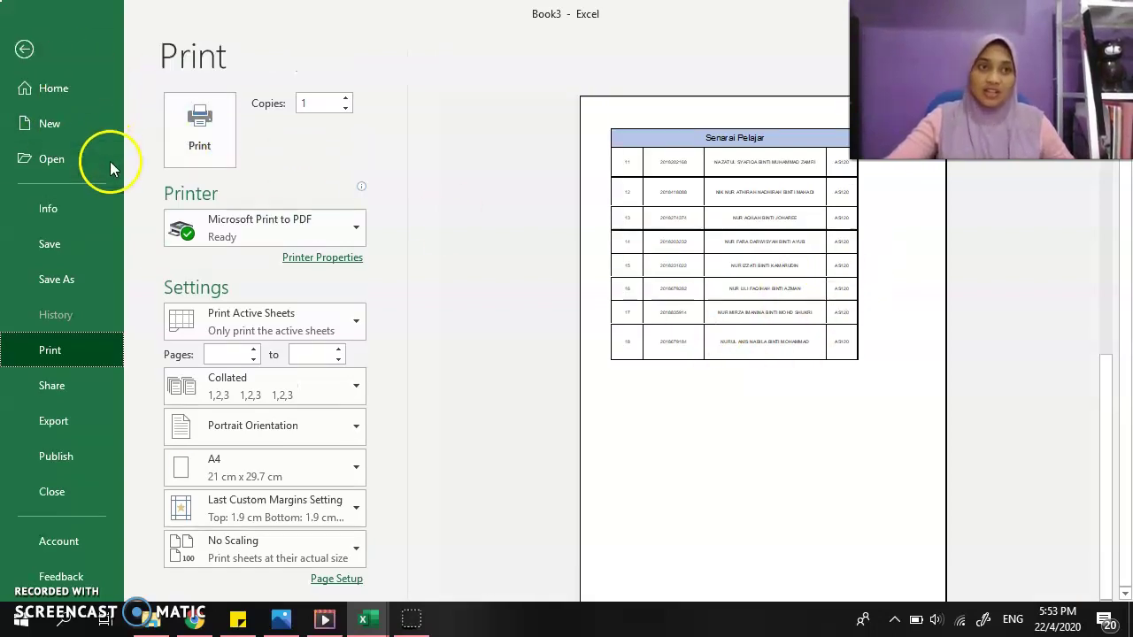
- Back on the worksheet, select the table from the heading to row 22 and show the Breaks options
left_click(83, 61)
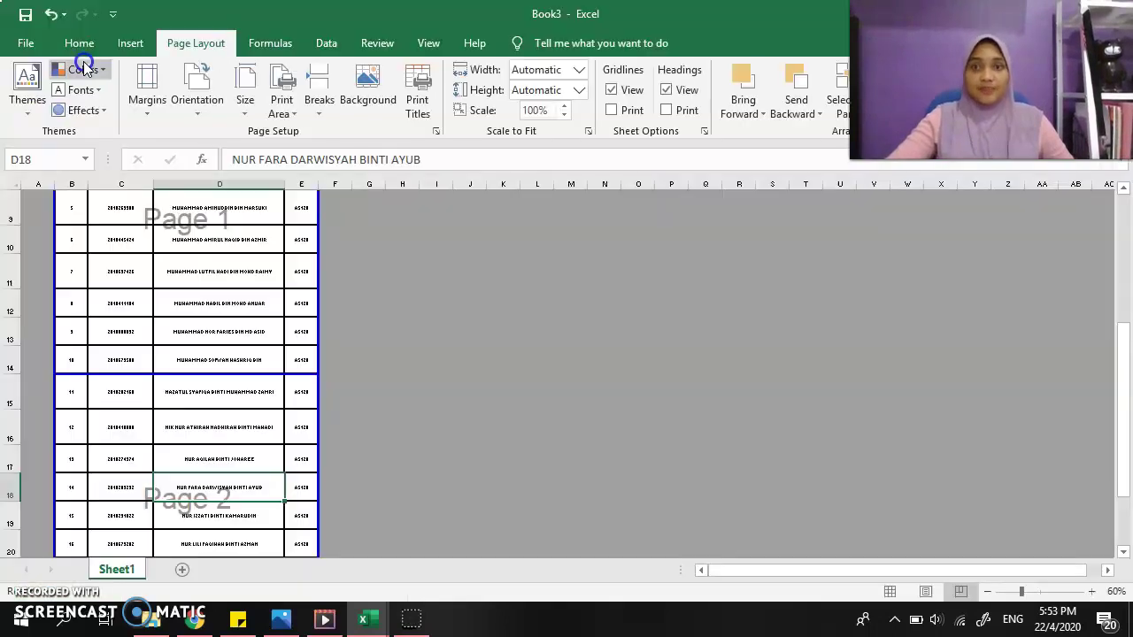
left_click(207, 449)
scroll(207, 449, "up", 3)
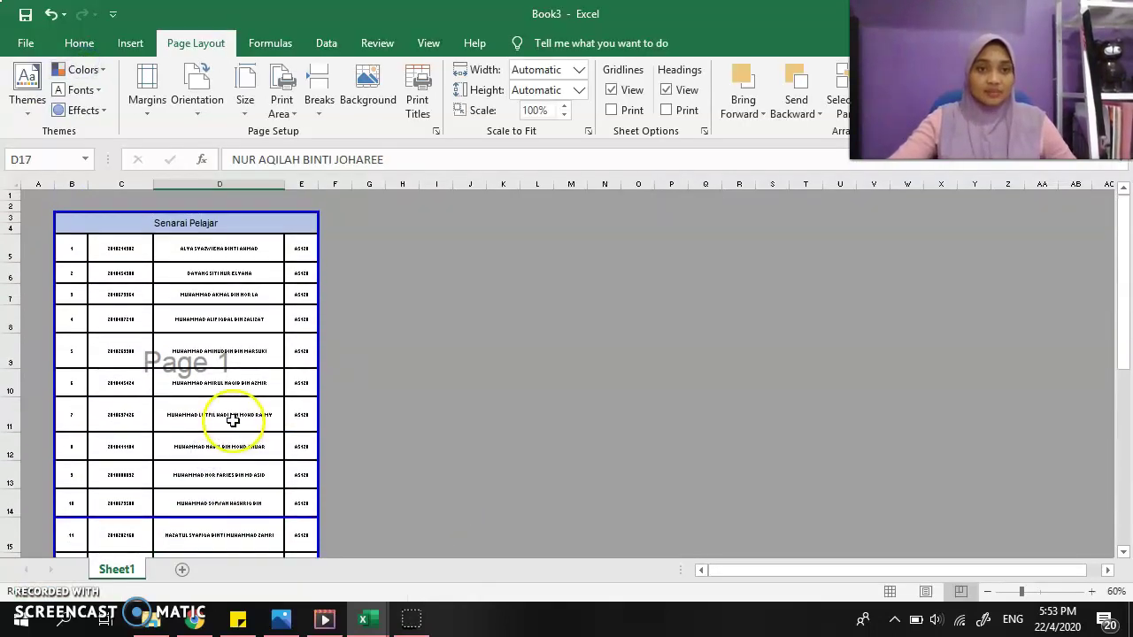
left_click(232, 309)
left_click(233, 221)
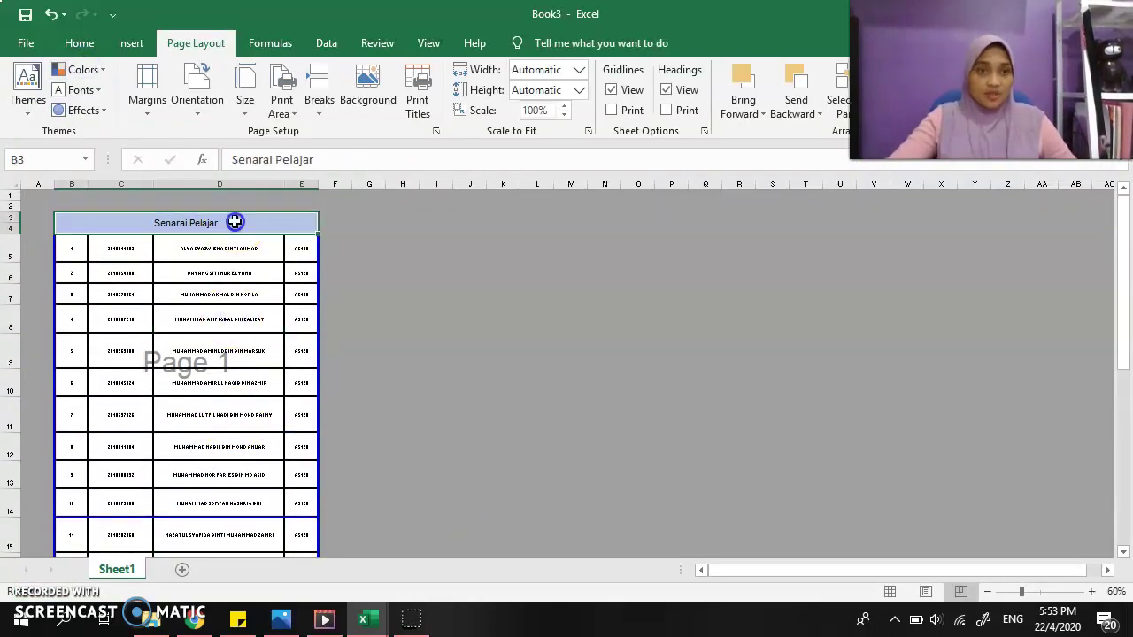
left_click_drag(254, 221, 256, 328)
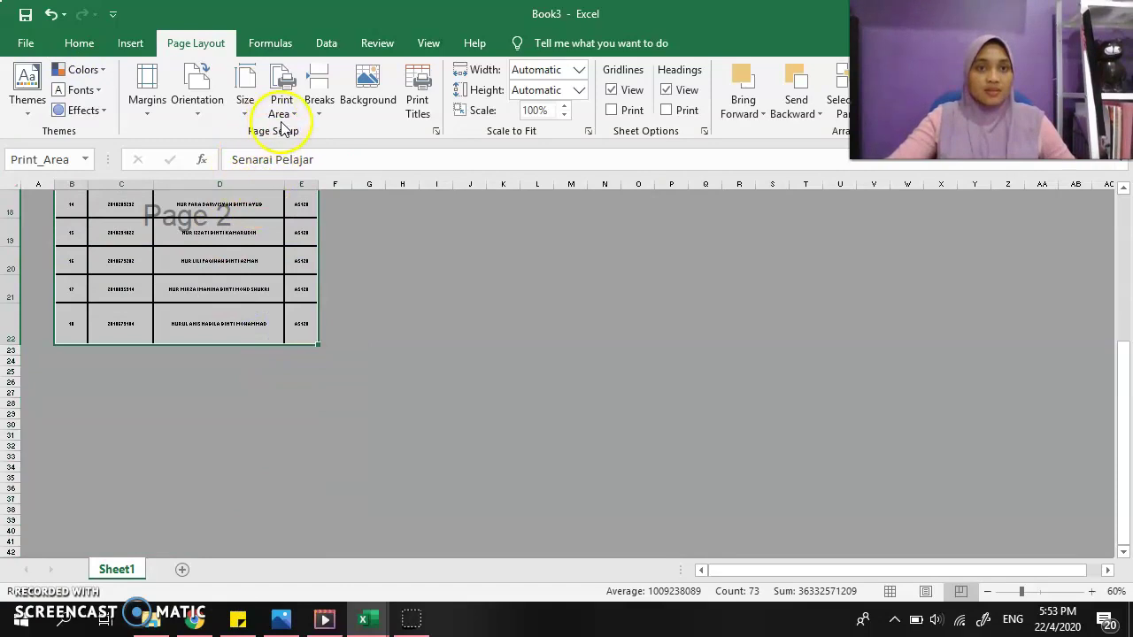
left_click(320, 114)
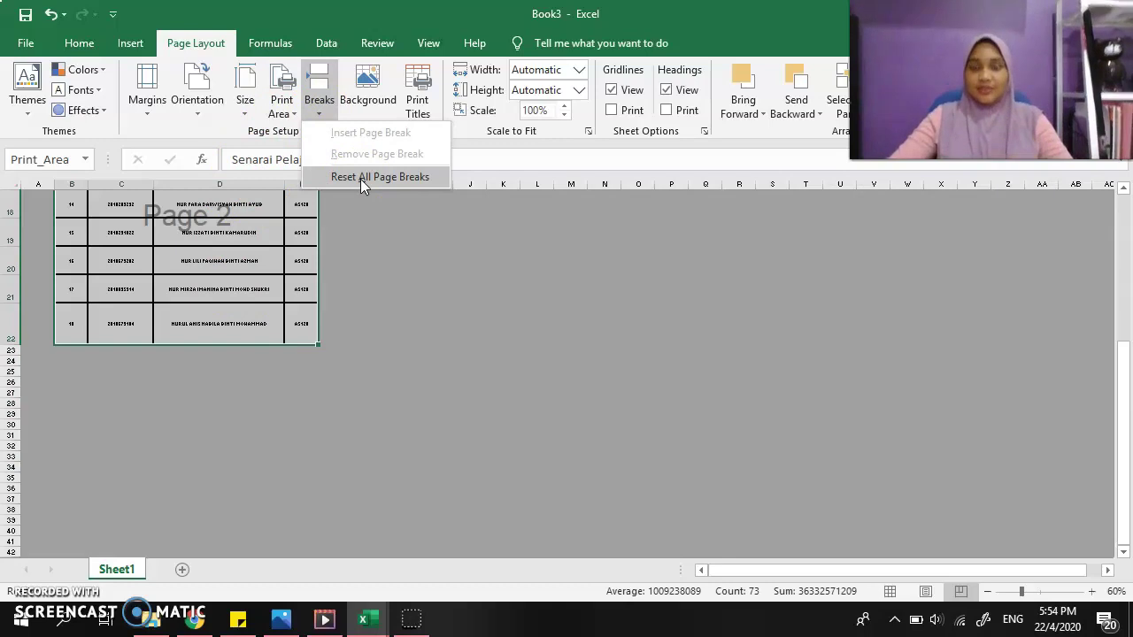
- Close the Breaks menu without changes and check cells D20 and D9 in the two-page table
left_click(292, 222)
left_click(268, 258)
scroll(267, 257, "up", 6)
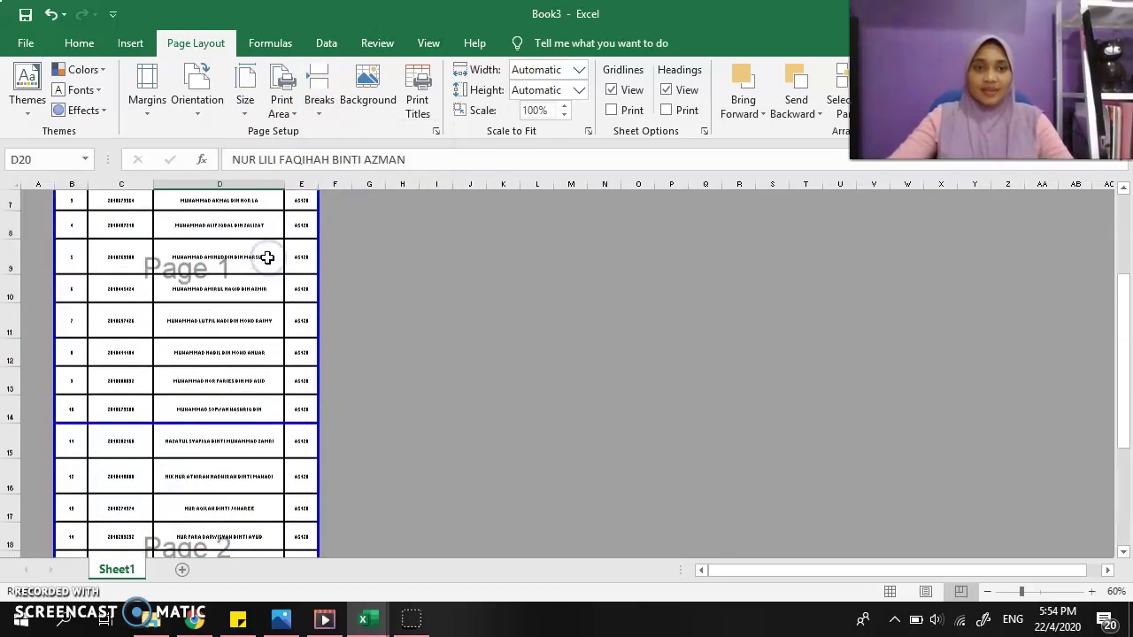
left_click(227, 336)
scroll(226, 342, "down", 3)
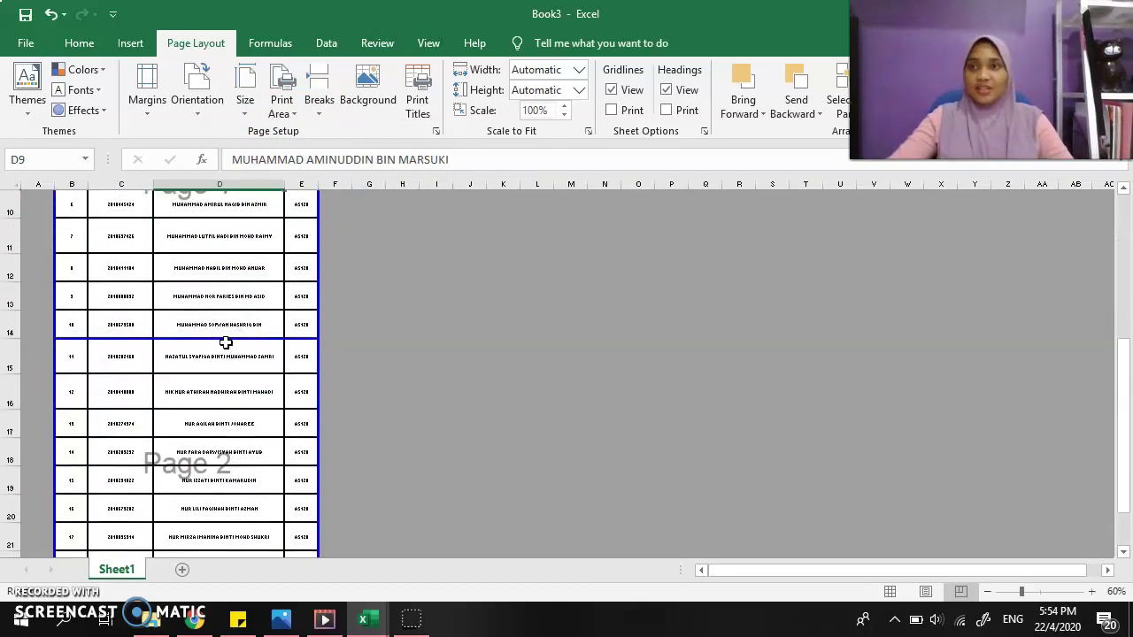